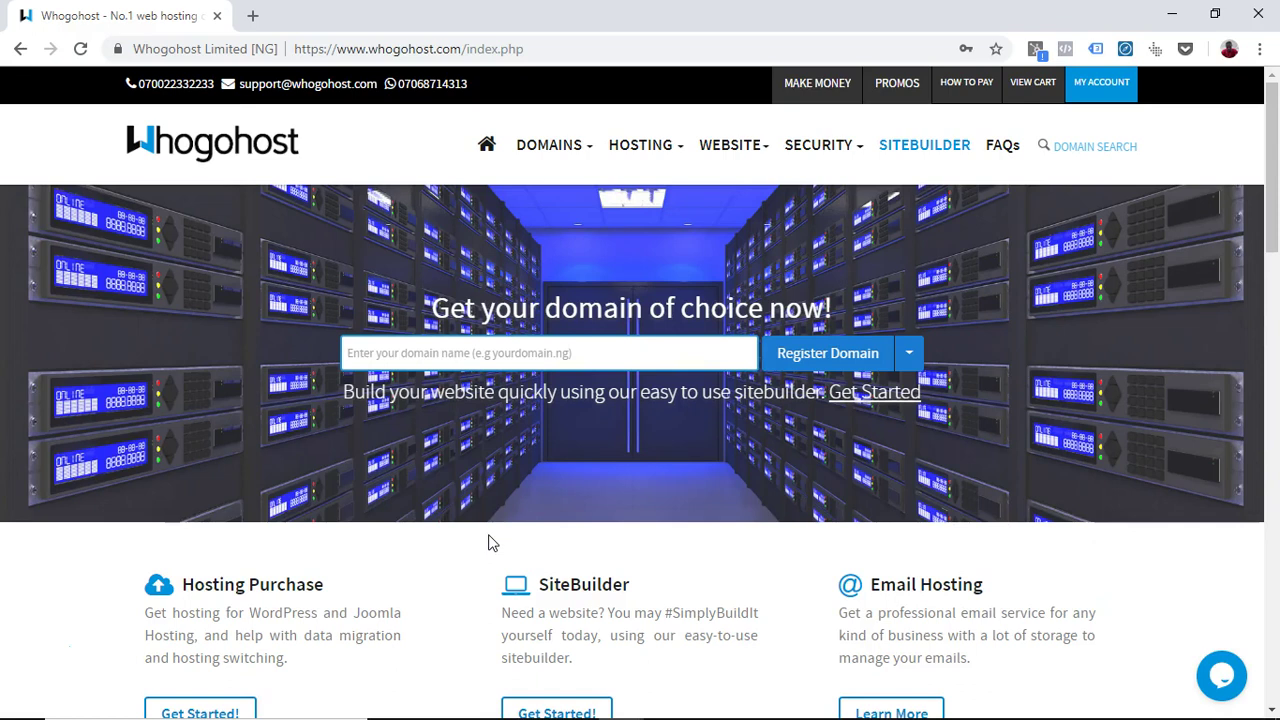
# Choose Shared Hosting from the HOSTING menu to reach the Shared Hosting In Nigeria page
pyautogui.click(624, 143)
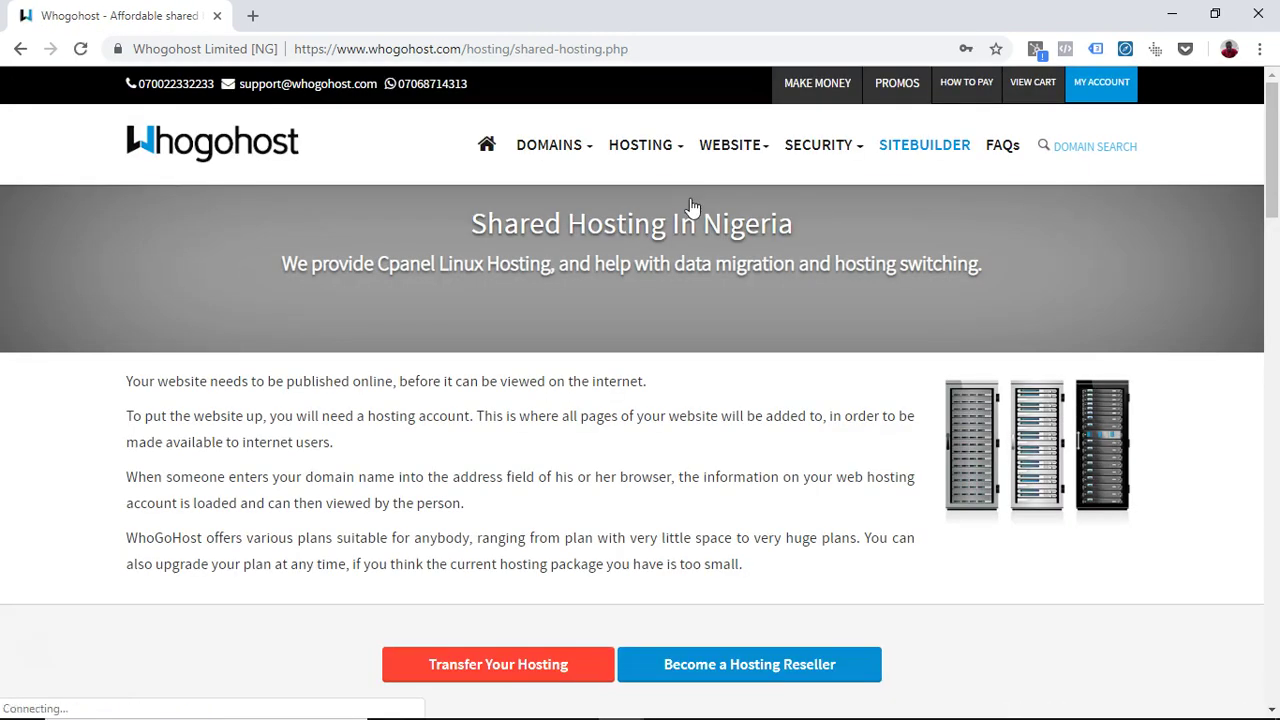
# Scroll through the plan cards comparing Aspire at N4,000 up to Supreme at N25,000 annually
pyautogui.scroll(-2, 690, 205)
pyautogui.scroll(-3, 692, 207)
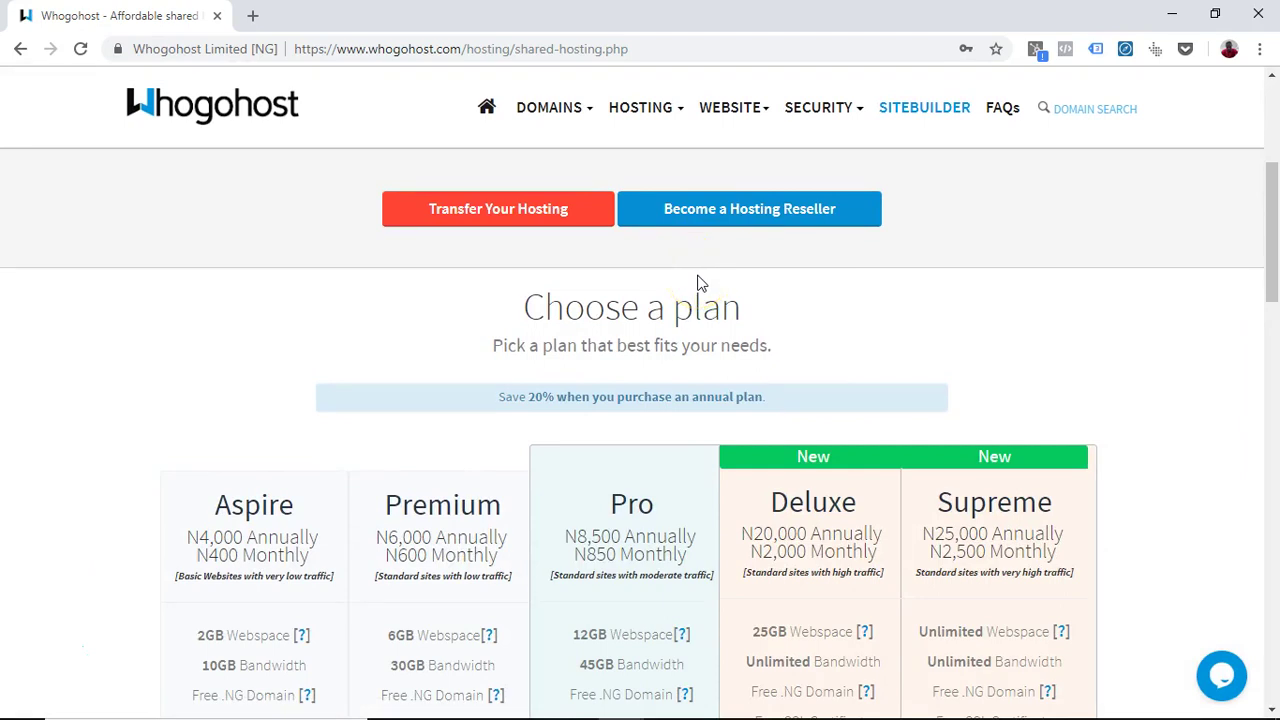
pyautogui.scroll(-2, 700, 284)
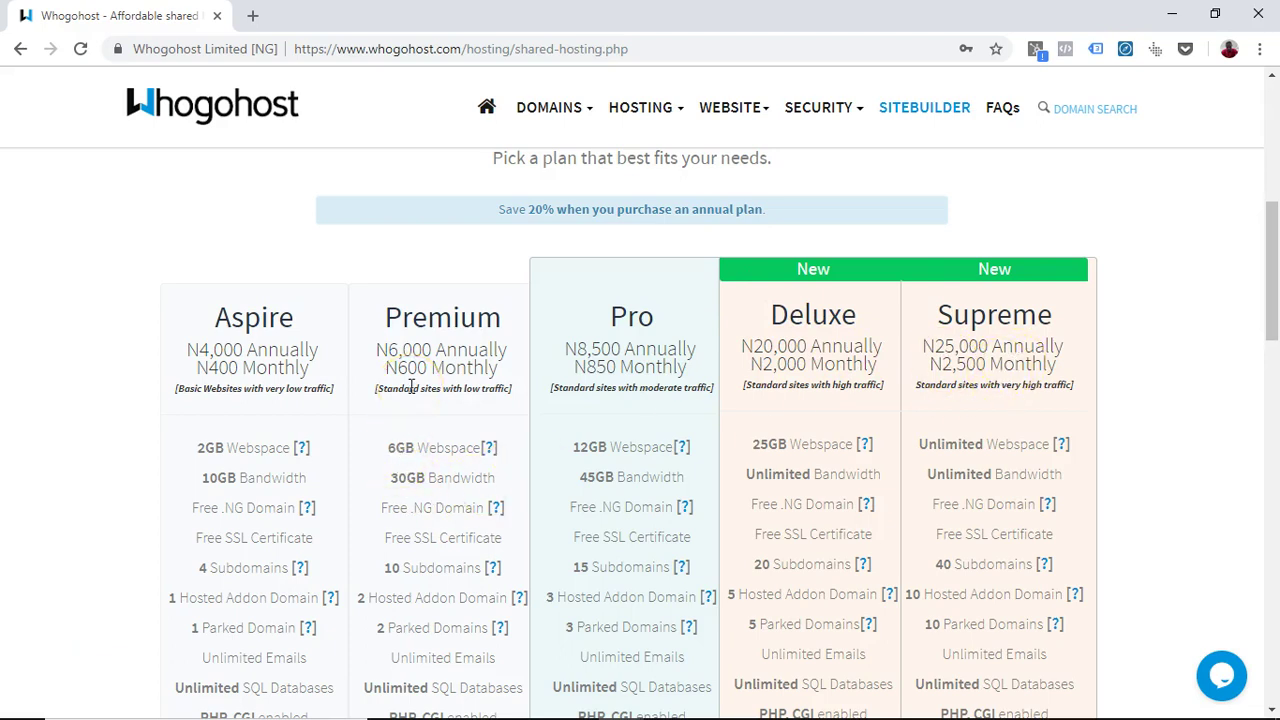
pyautogui.scroll(-2, 411, 387)
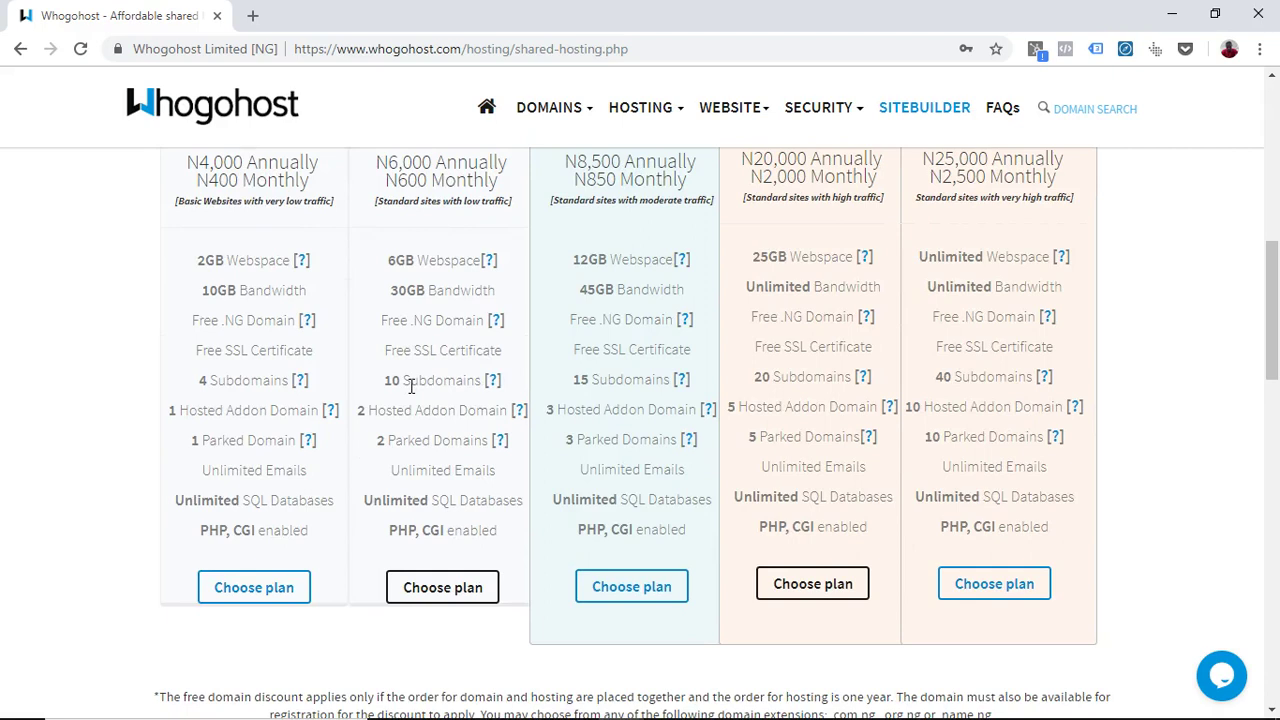
pyautogui.scroll(1, 411, 387)
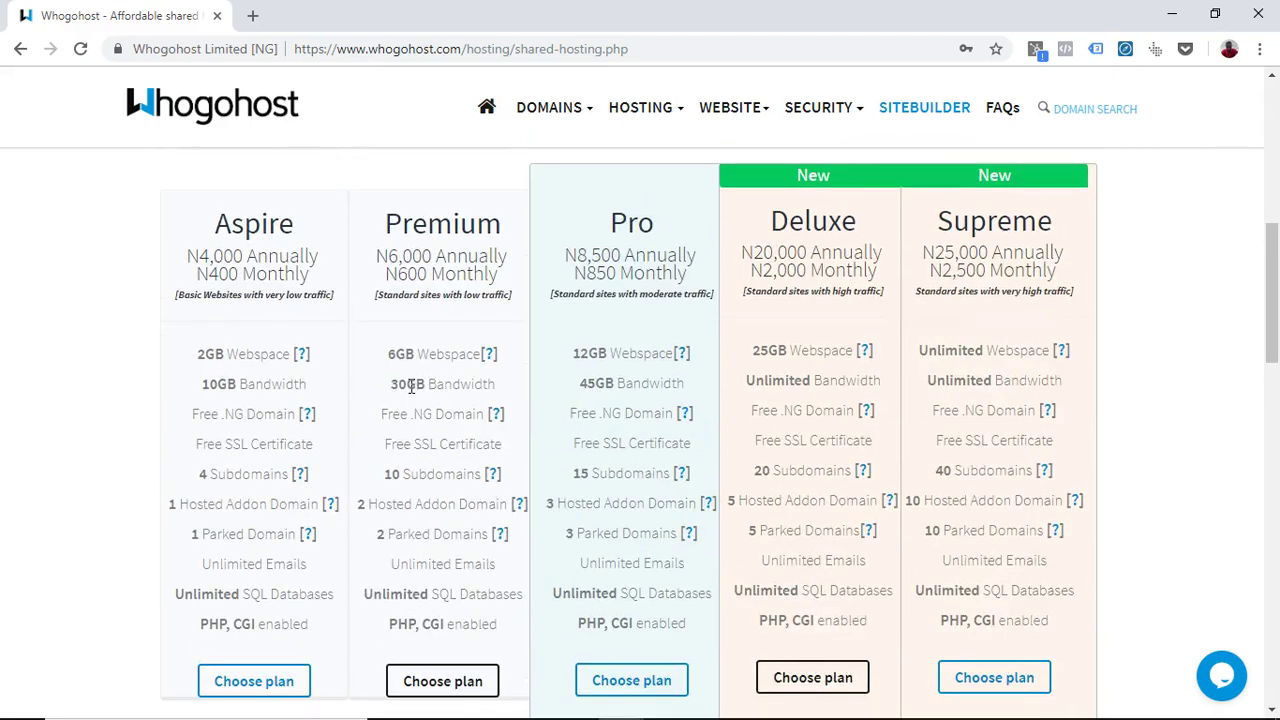
pyautogui.scroll(-1, 411, 387)
pyautogui.scroll(2, 411, 387)
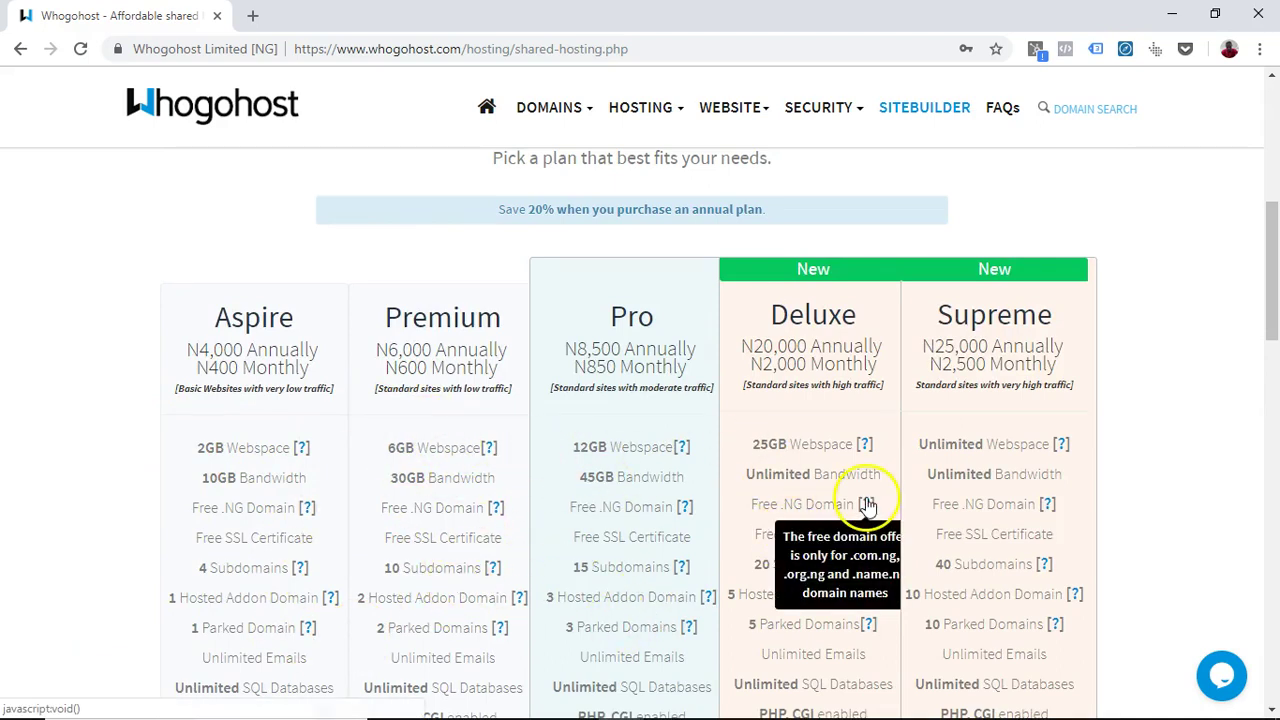
pyautogui.scroll(-1, 815, 535)
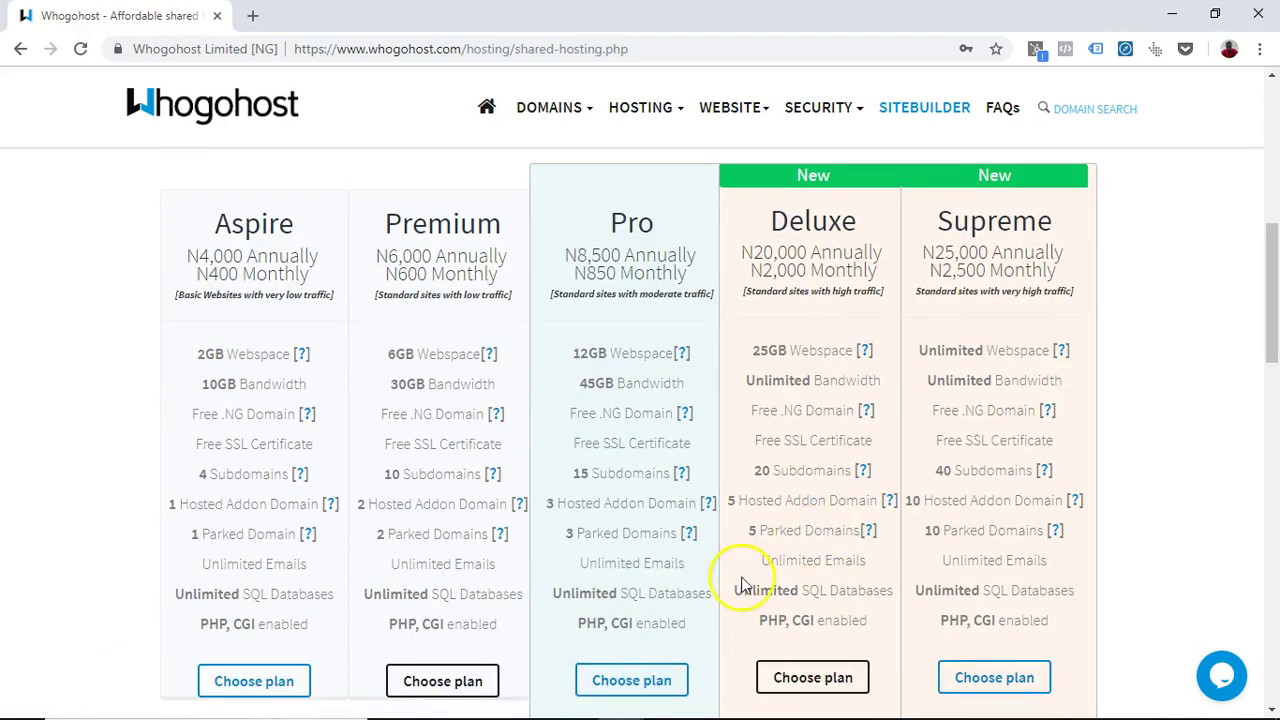
pyautogui.scroll(-1, 741, 585)
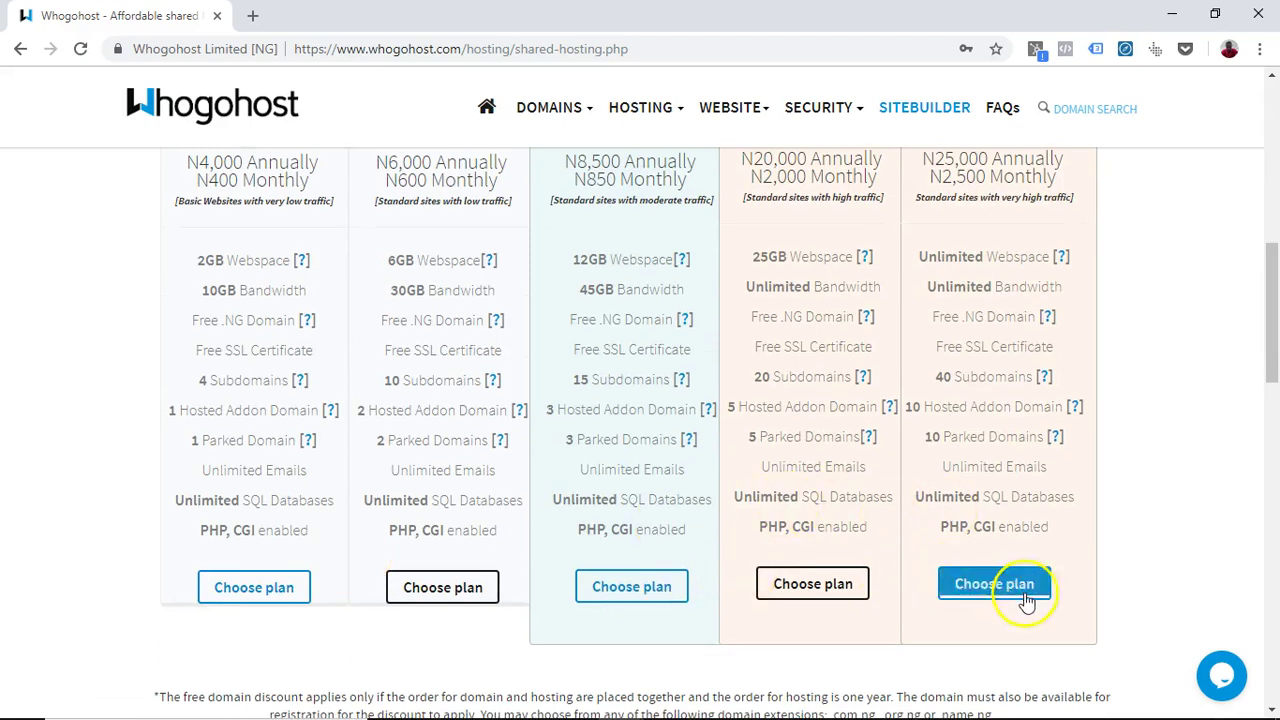
pyautogui.scroll(1, 895, 525)
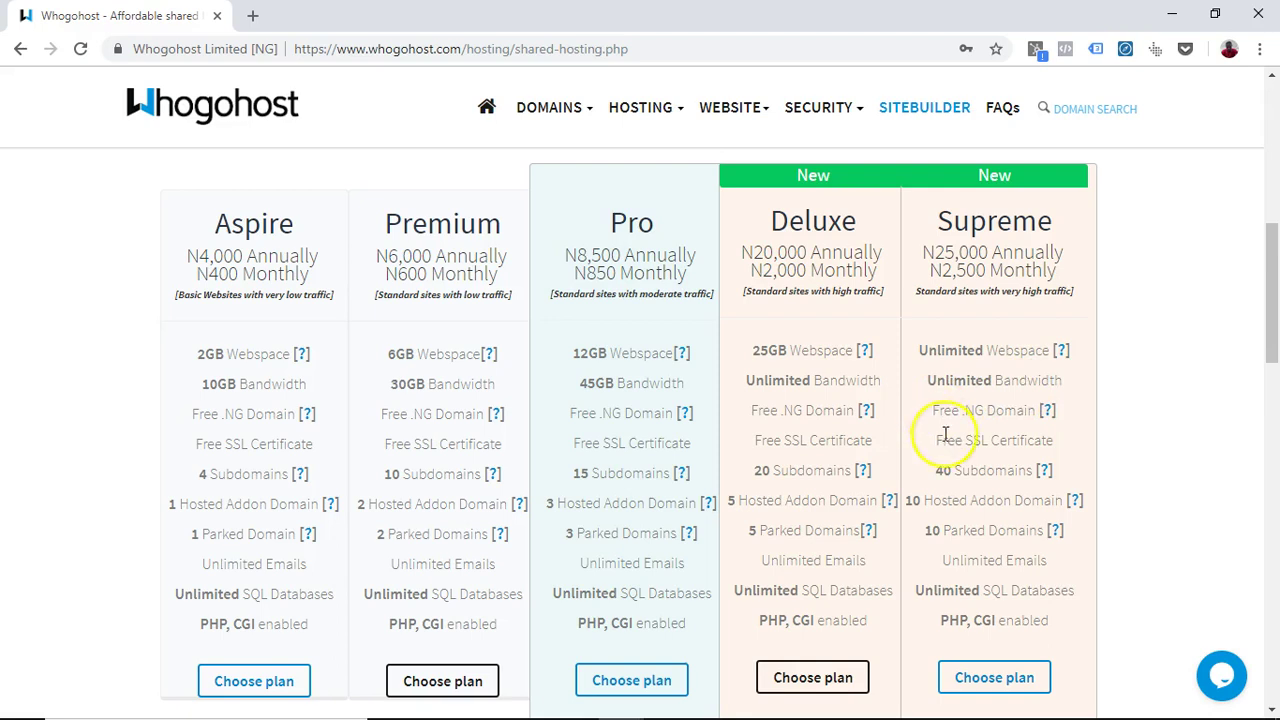
# Select the Supreme plan and check whether damilola with the .ng extension is available
pyautogui.click(993, 679)
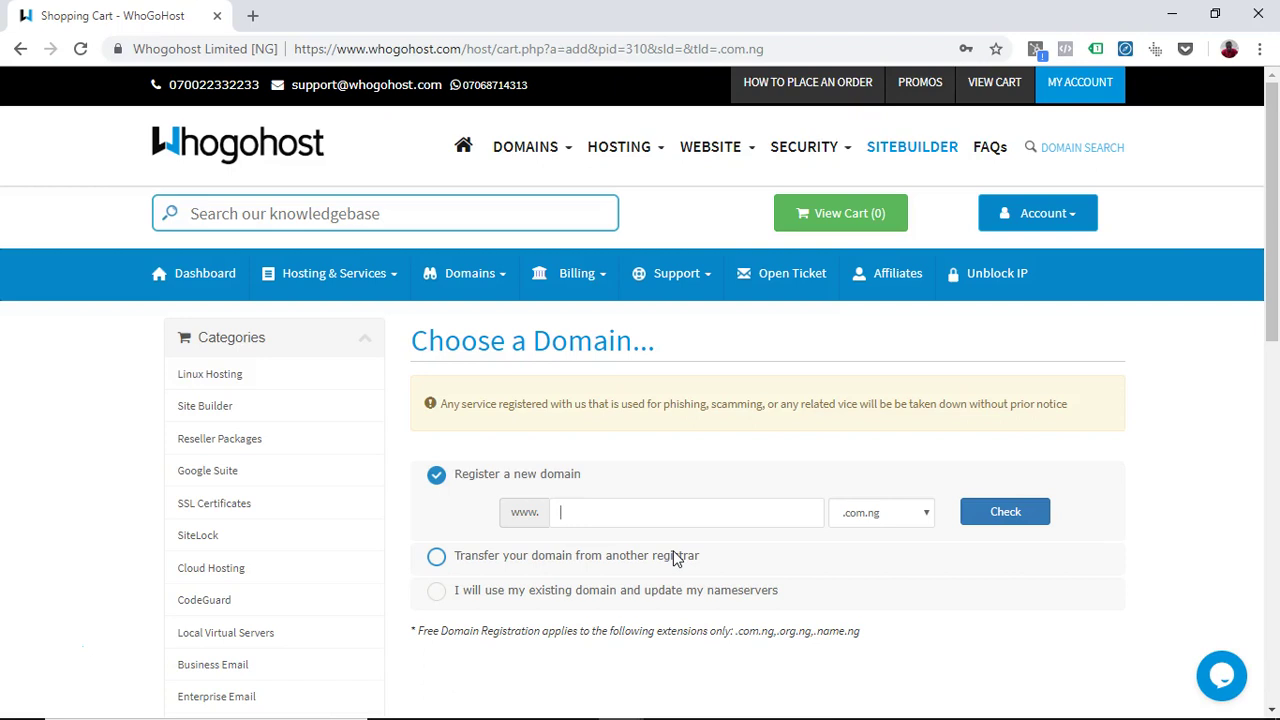
pyautogui.write('dami')
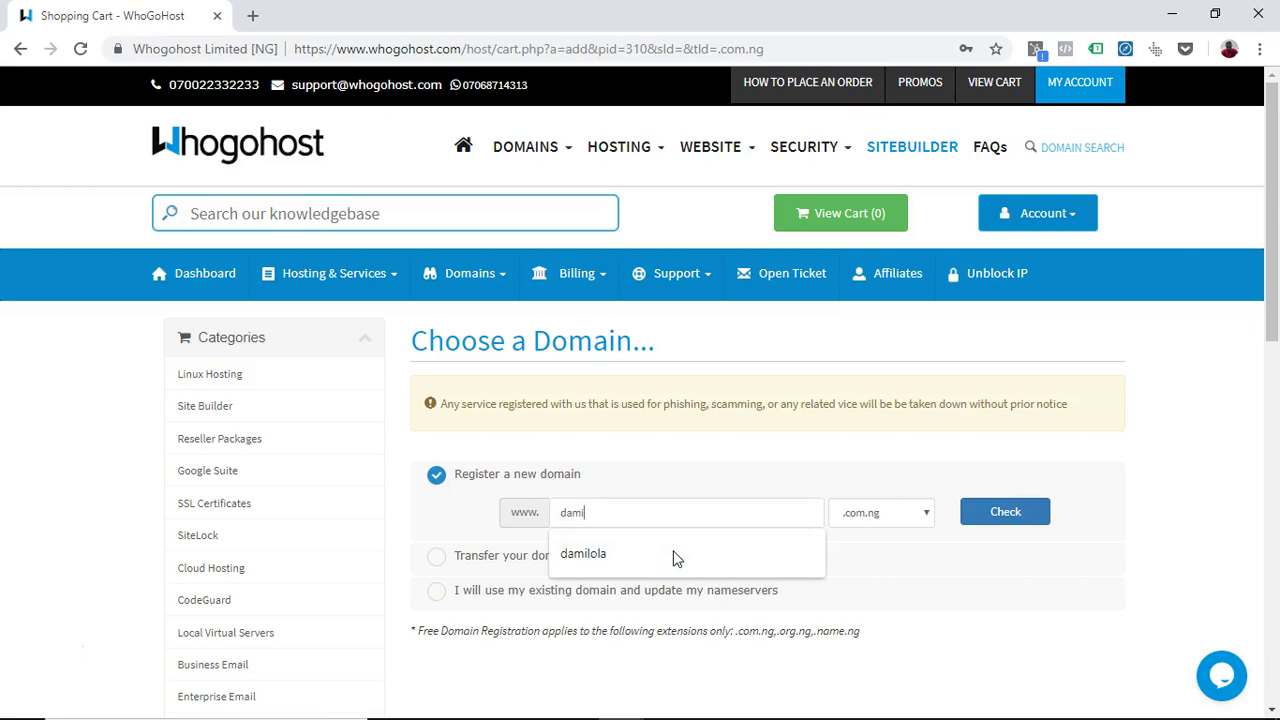
pyautogui.write('lola.')
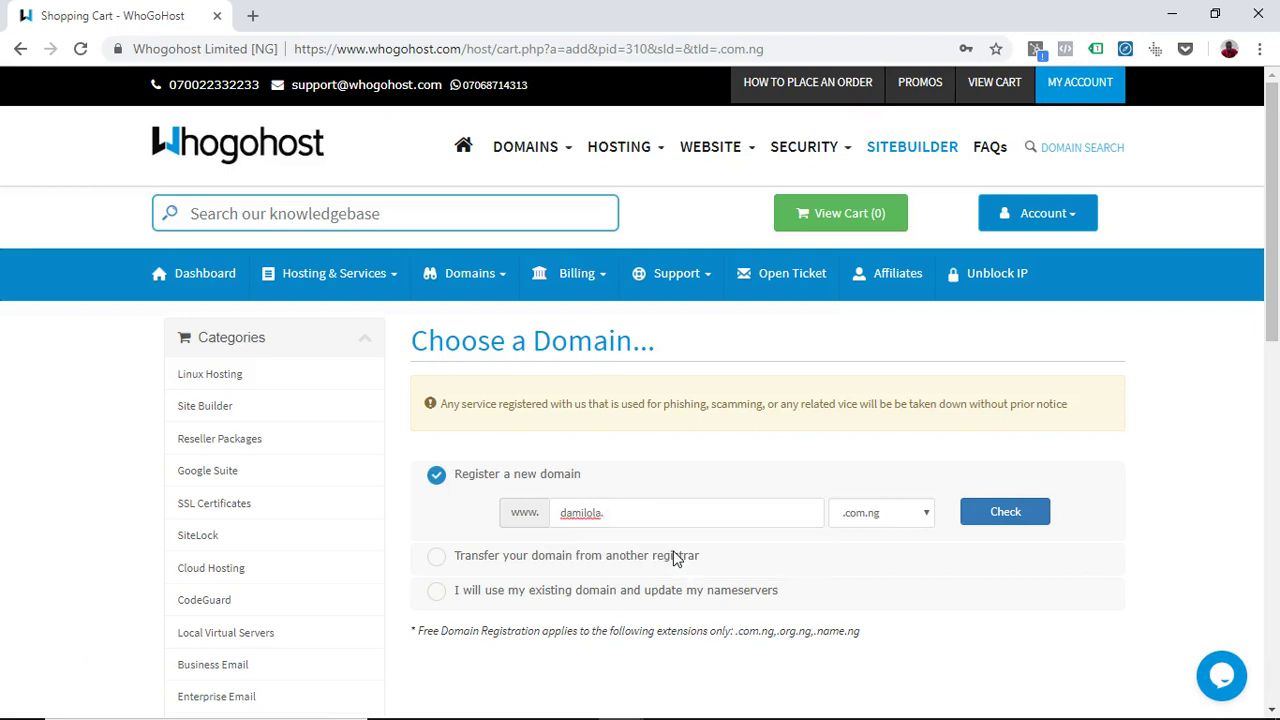
pyautogui.write('ng')
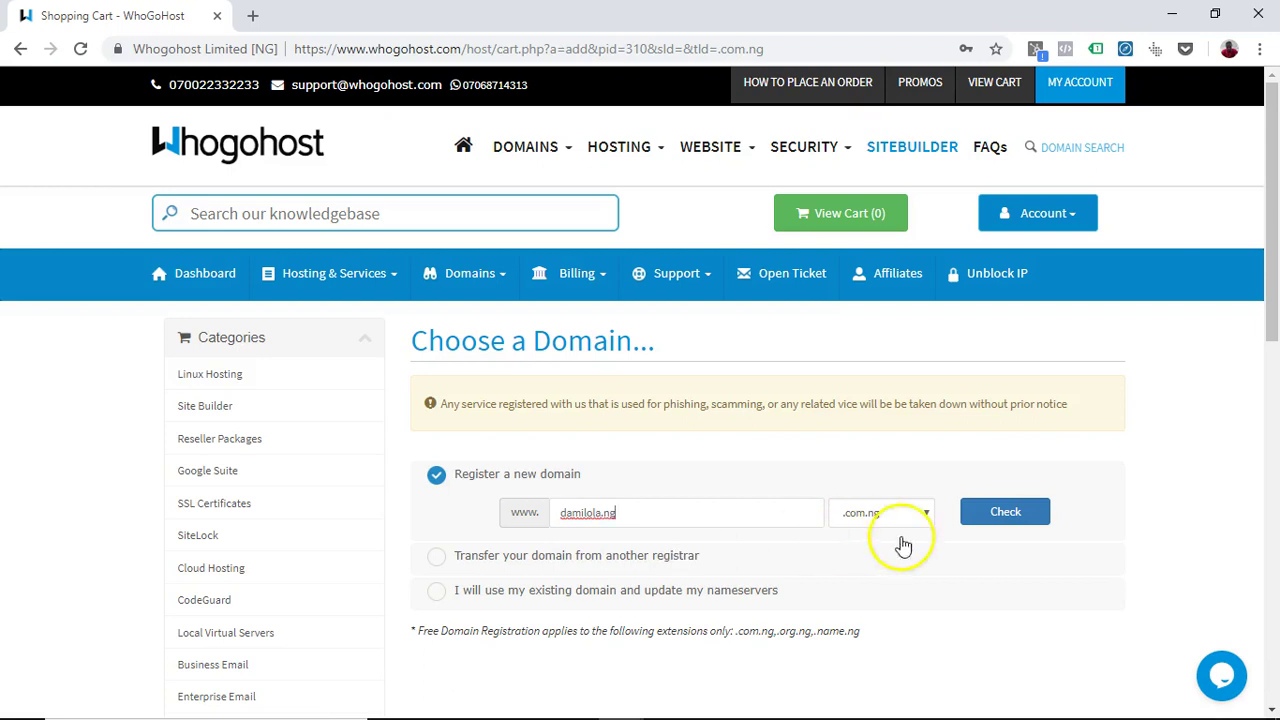
pyautogui.click(926, 515)
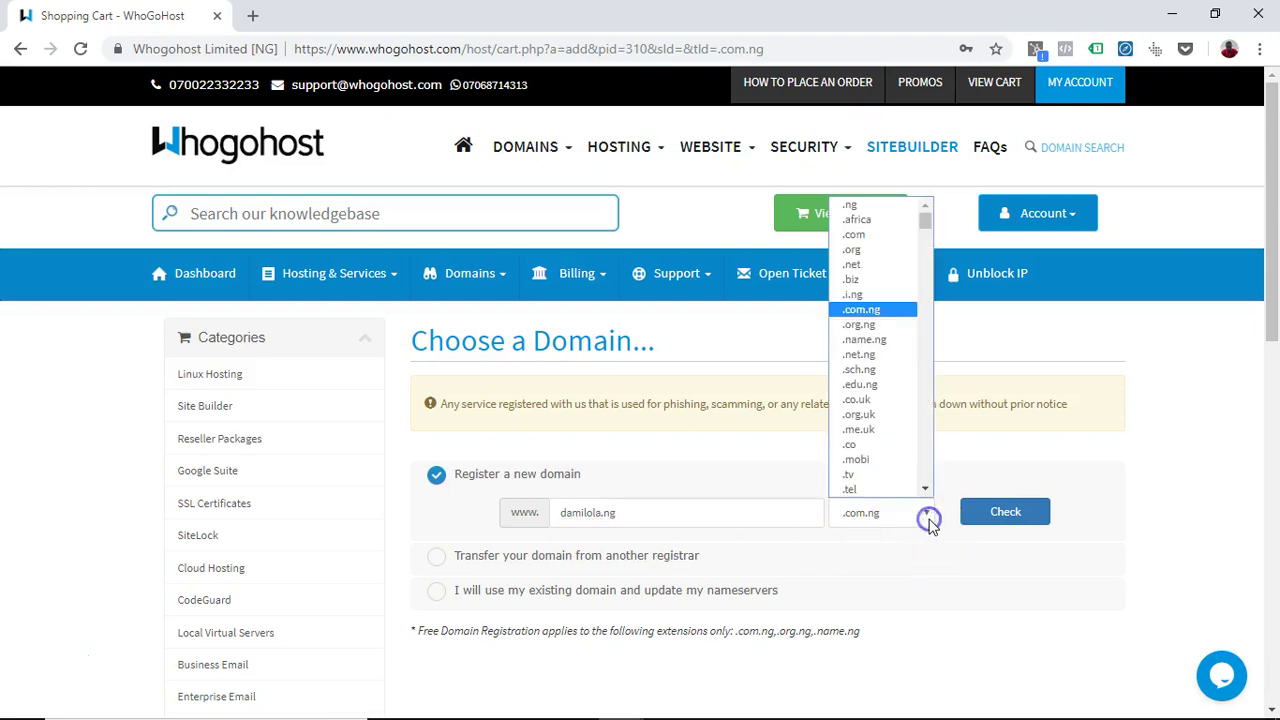
pyautogui.click(855, 205)
pyautogui.click(689, 517)
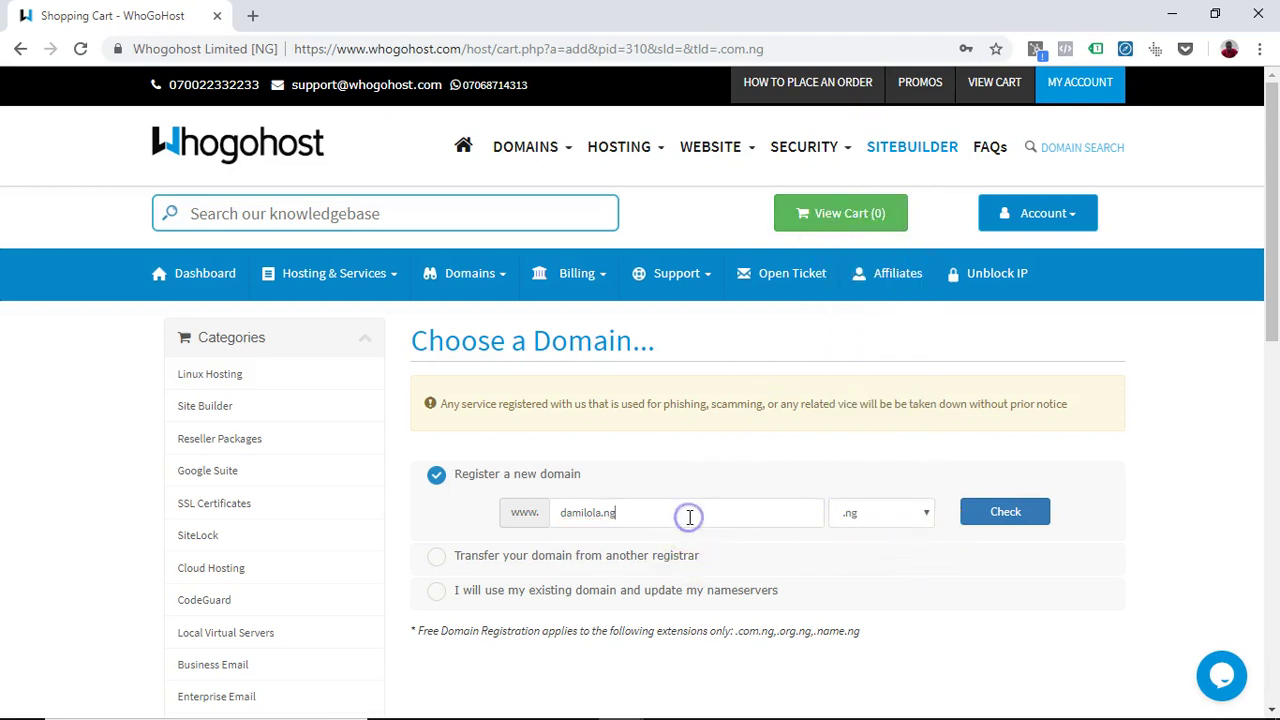
pyautogui.press('BackSpace')
pyautogui.press('BackSpace')
pyautogui.press('BackSpace')
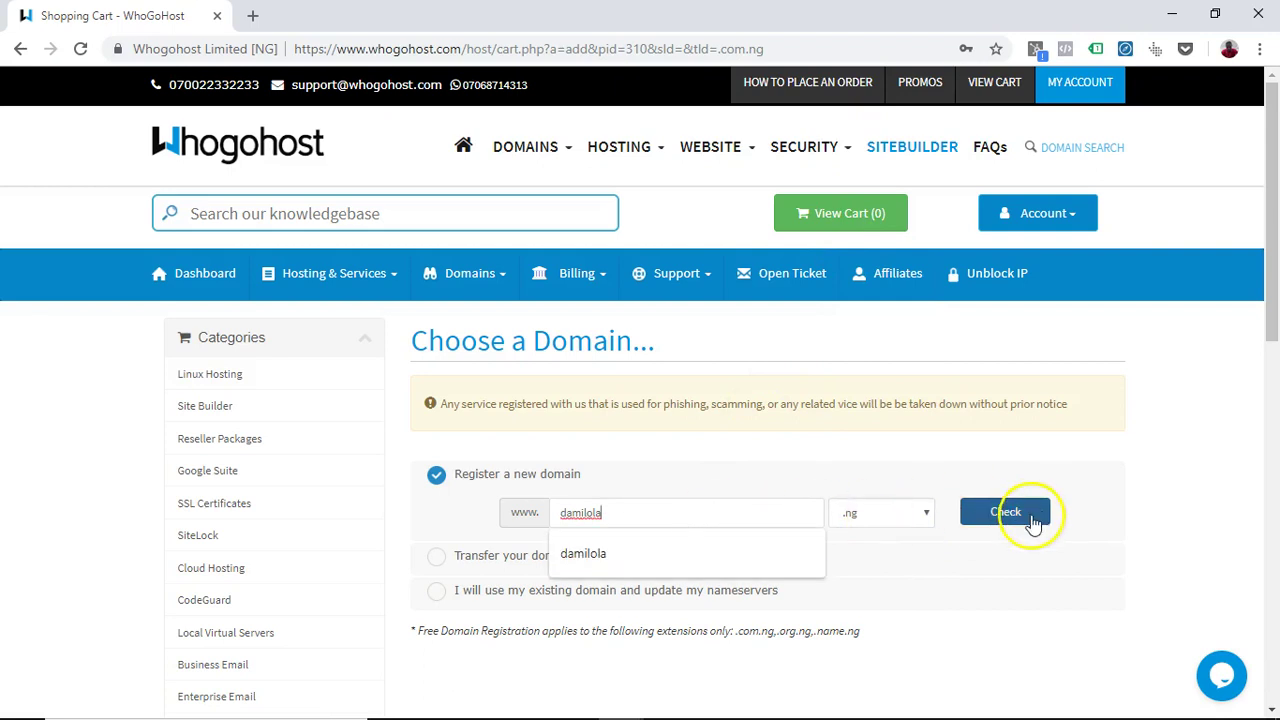
pyautogui.click(1028, 514)
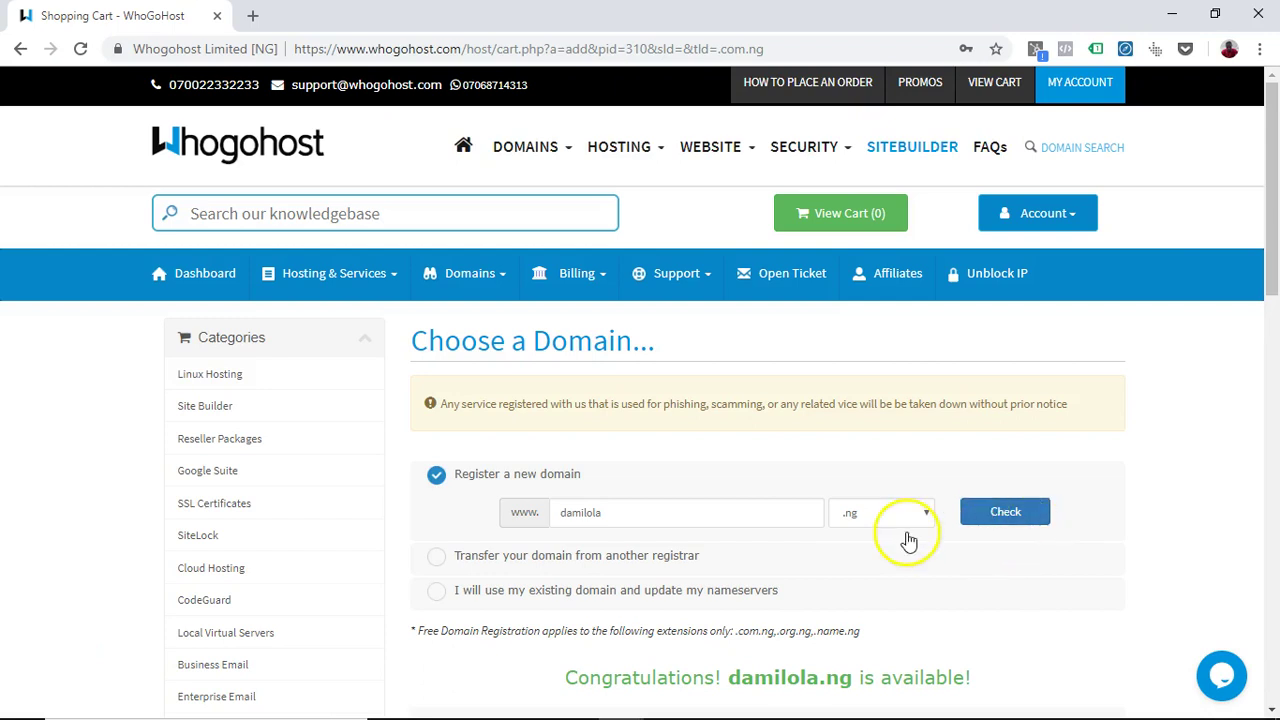
# Review the damilola.ng availability result, extension prices and suggested domains like .live at N1,100.00
pyautogui.scroll(-3, 906, 537)
pyautogui.scroll(3, 906, 537)
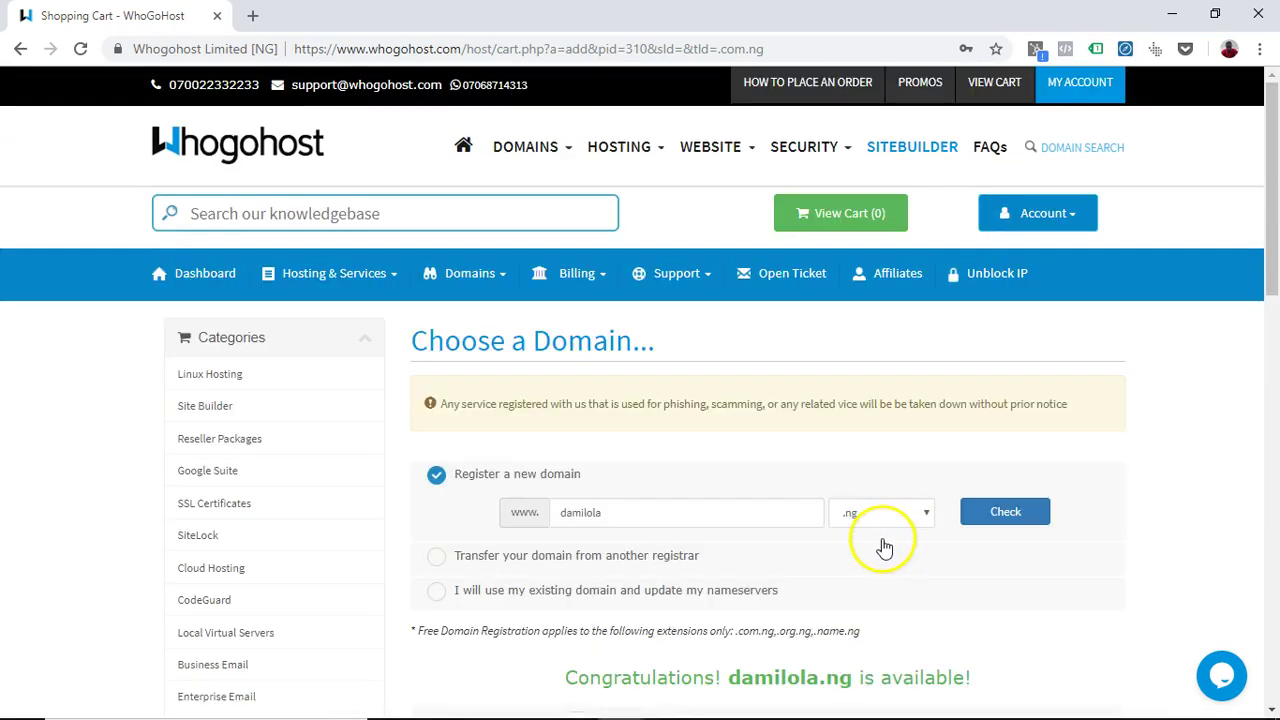
pyautogui.scroll(-3, 884, 545)
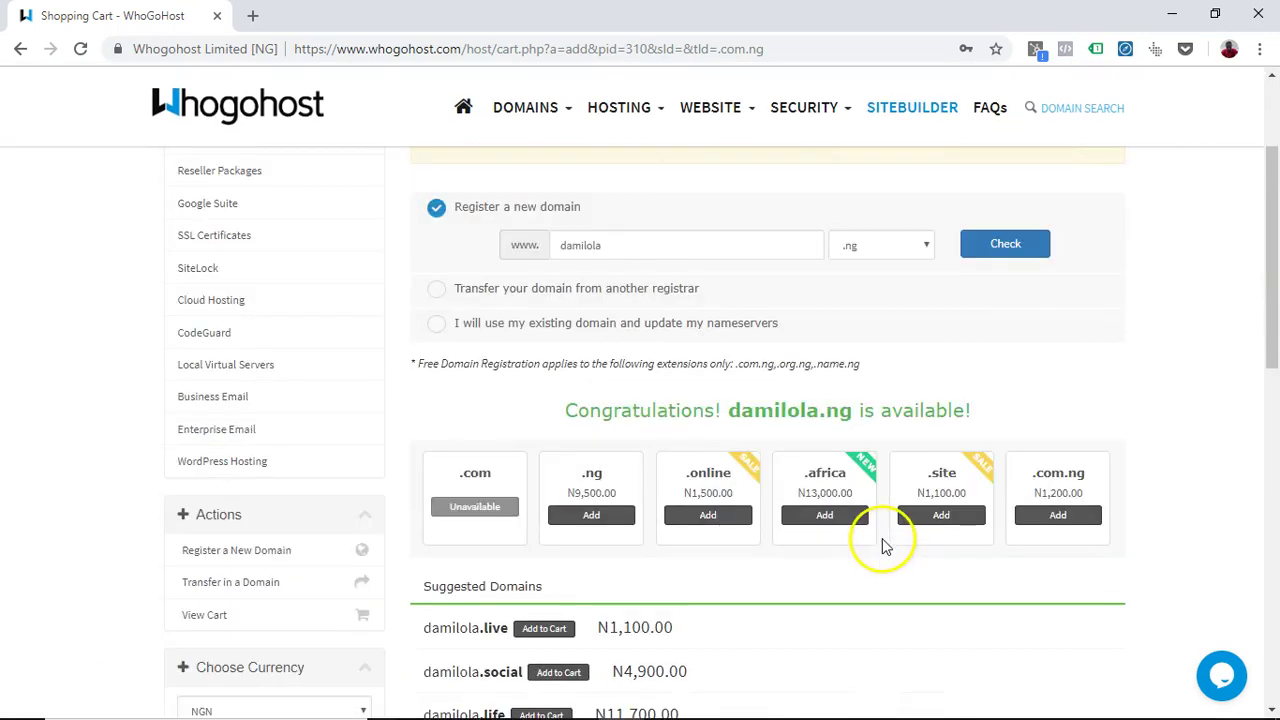
pyautogui.click(437, 296)
pyautogui.scroll(-1, 735, 364)
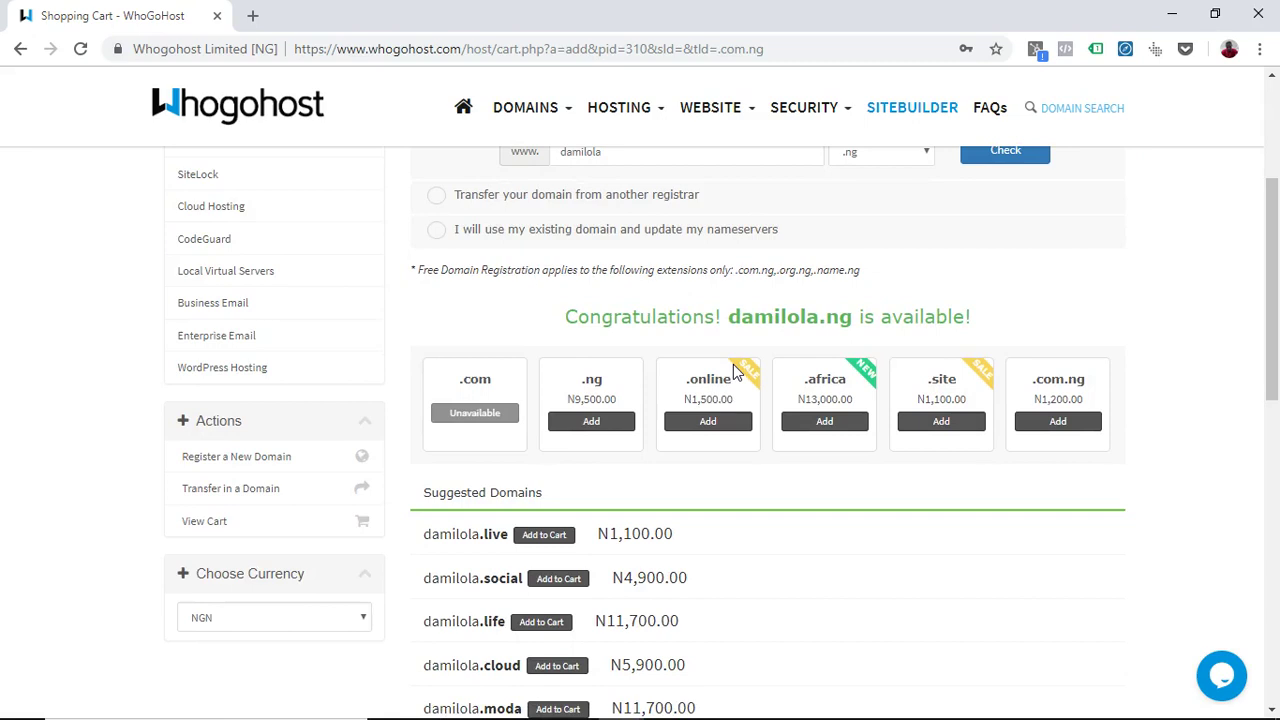
pyautogui.scroll(-1, 735, 378)
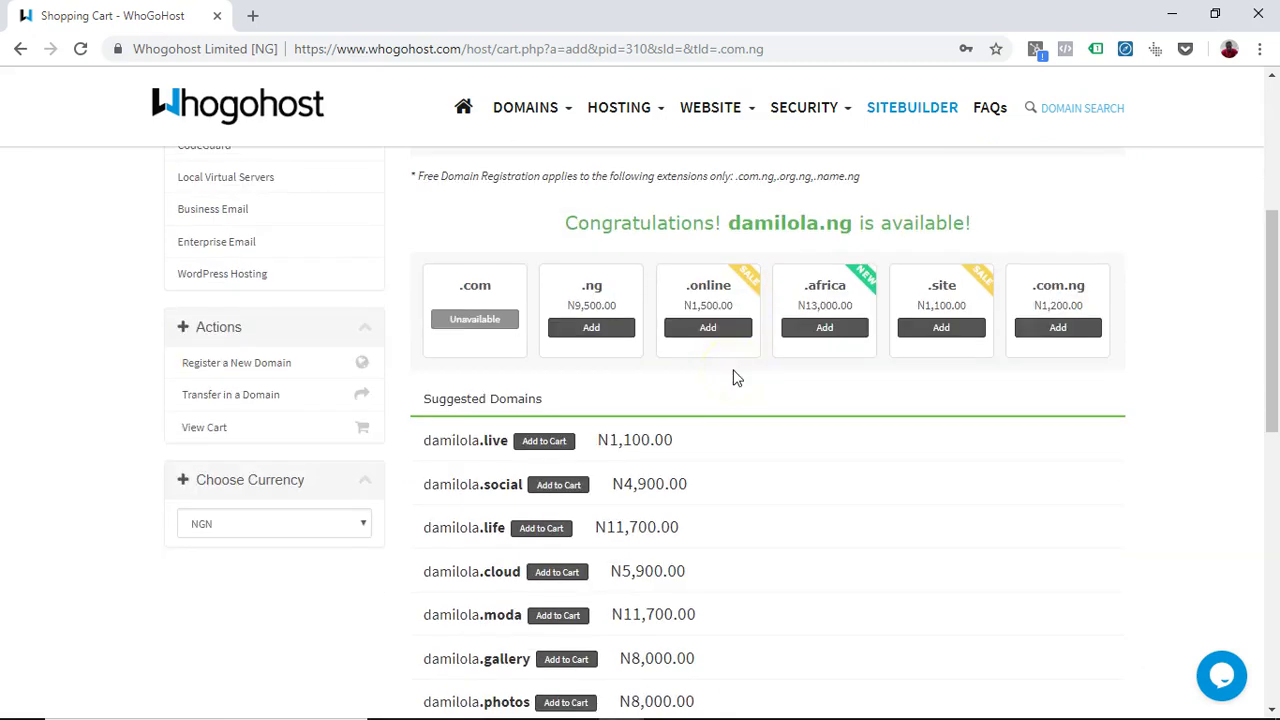
pyautogui.scroll(-5, 734, 375)
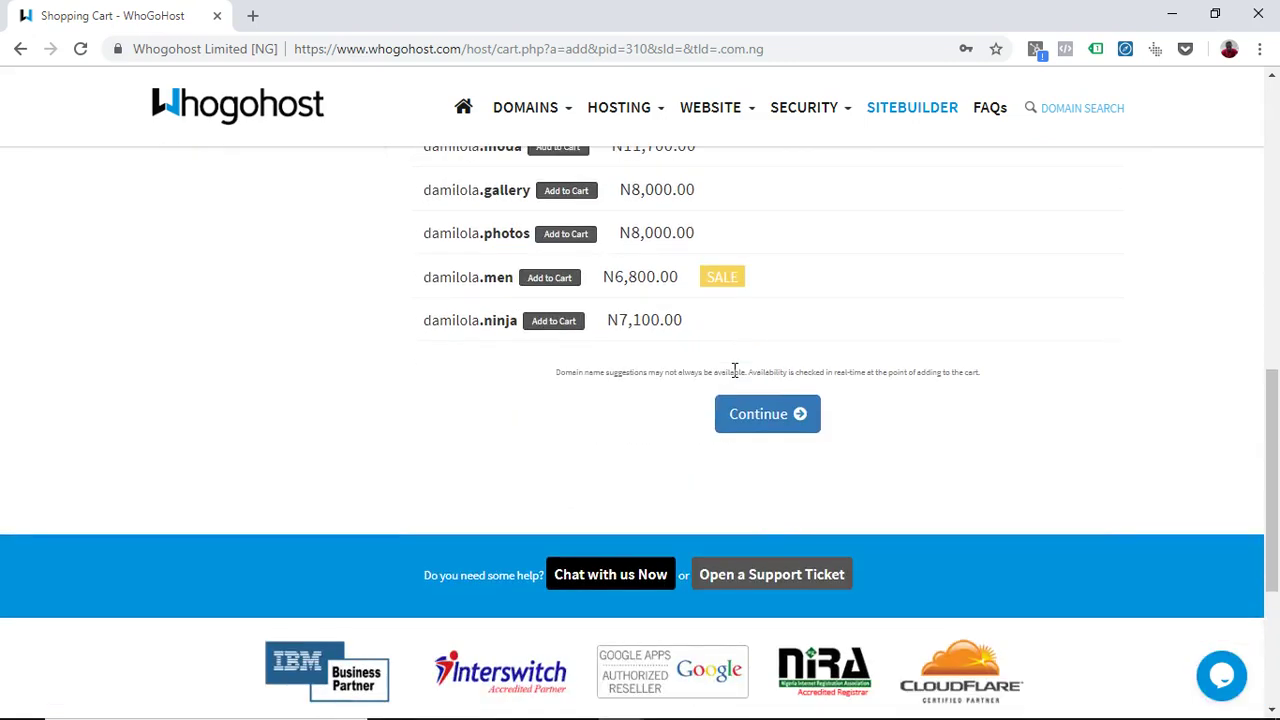
# Continue through the configure page, dismissing the email notification, to reach Review & Checkout
pyautogui.click(757, 434)
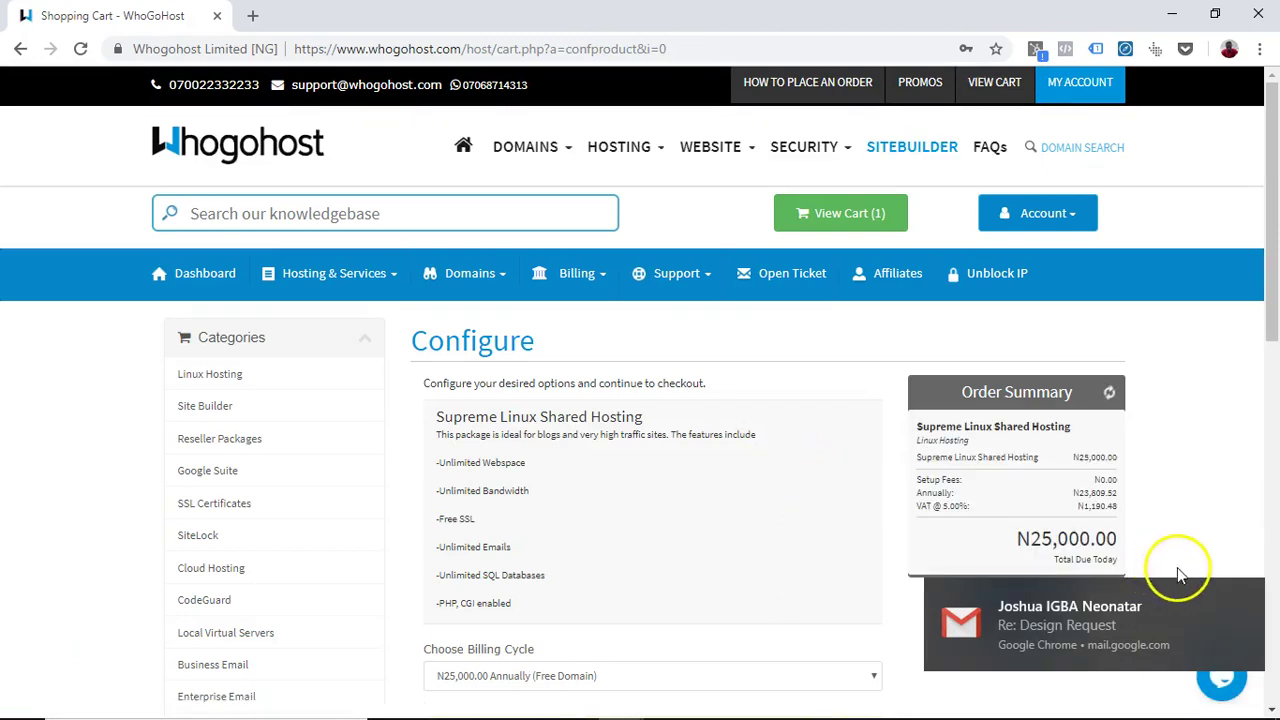
pyautogui.click(1248, 590)
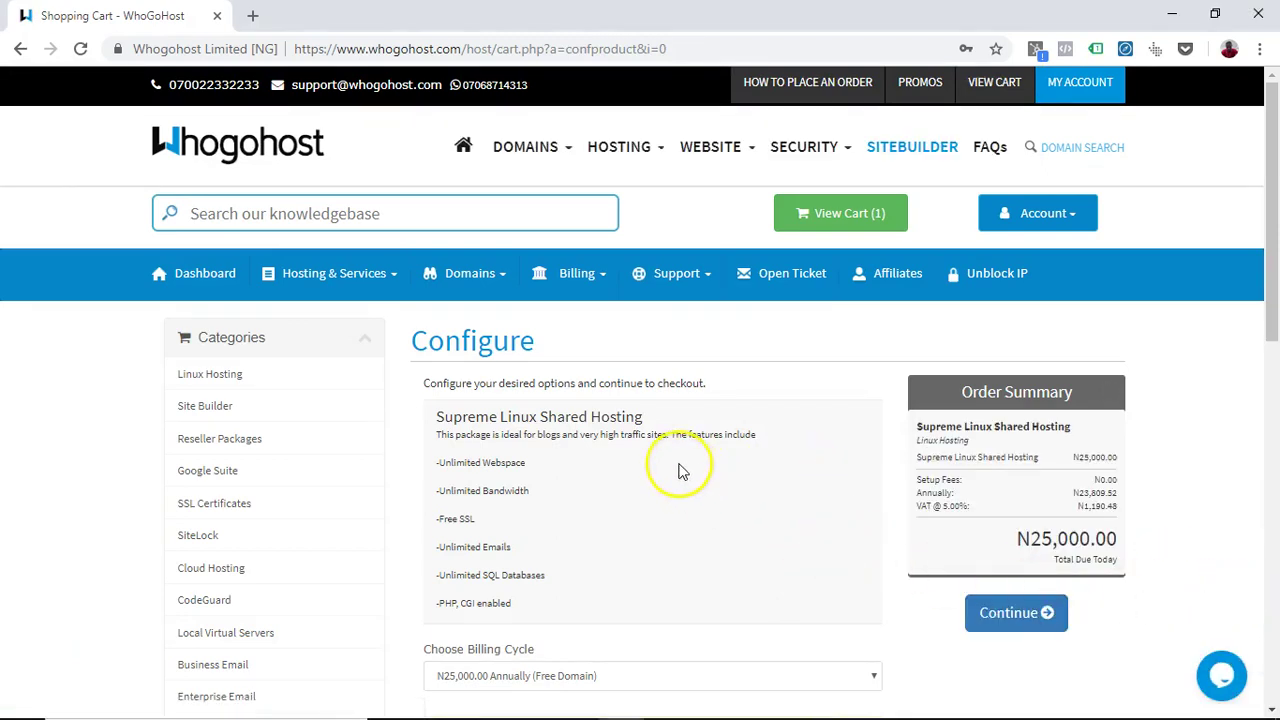
pyautogui.scroll(-3, 697, 466)
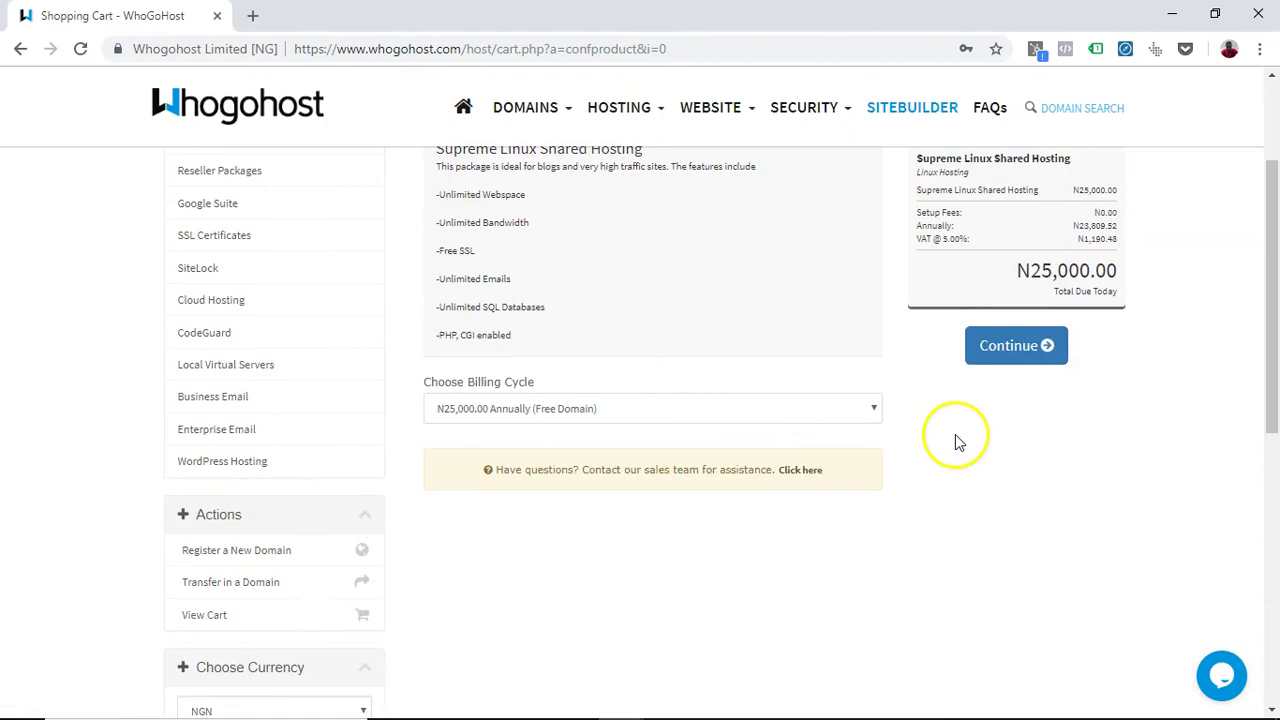
pyautogui.scroll(3, 955, 434)
pyautogui.click(1005, 614)
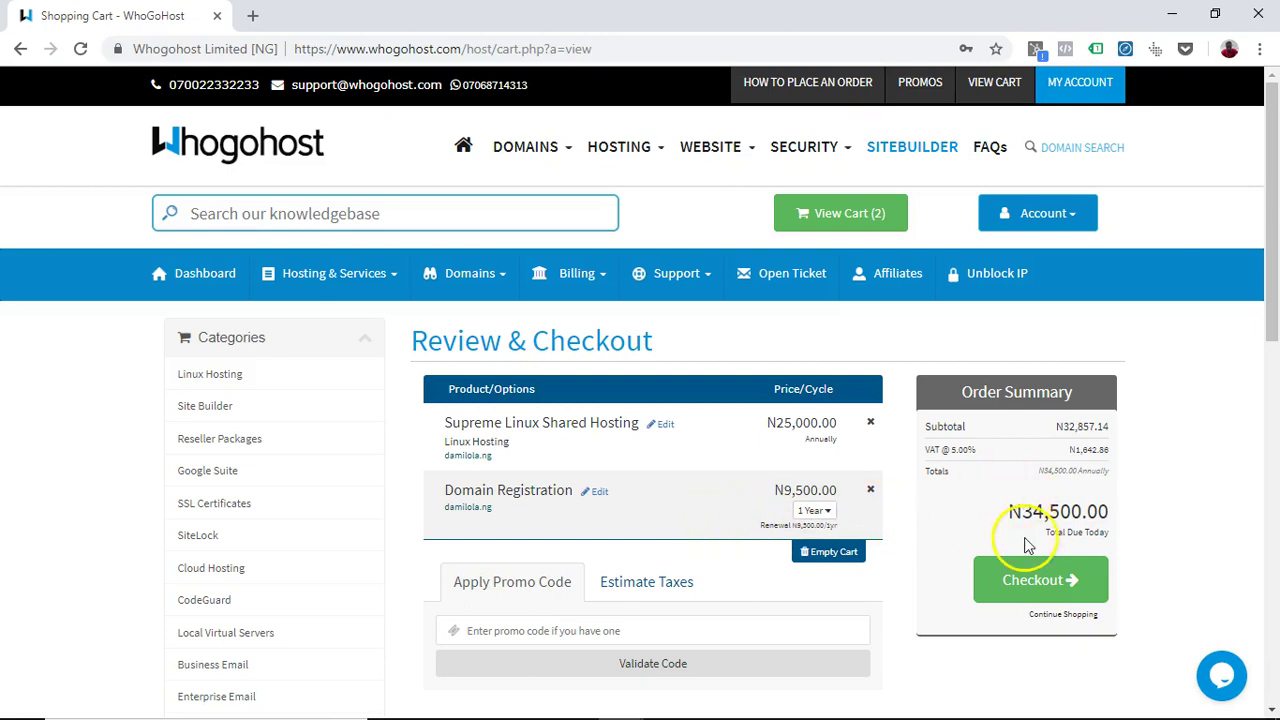
# Leave the promo code empty and proceed from the N34,500.00 cart to Checkout
pyautogui.click(553, 631)
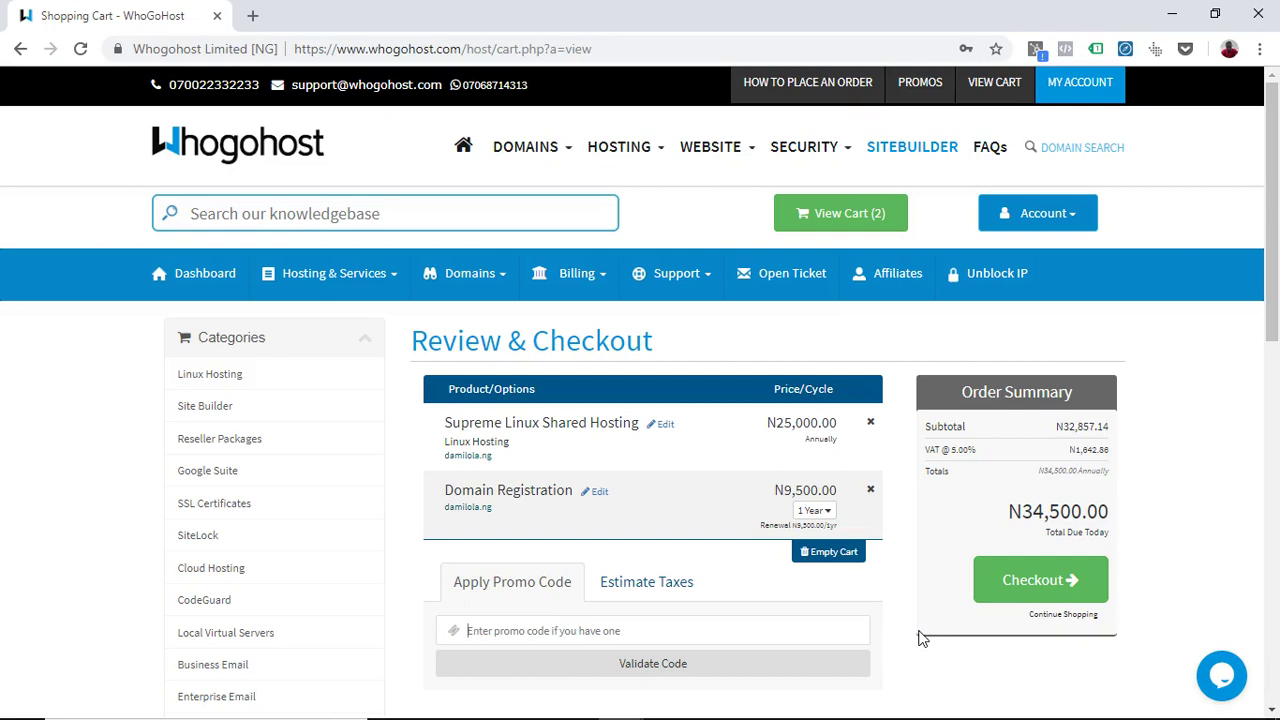
pyautogui.click(1038, 588)
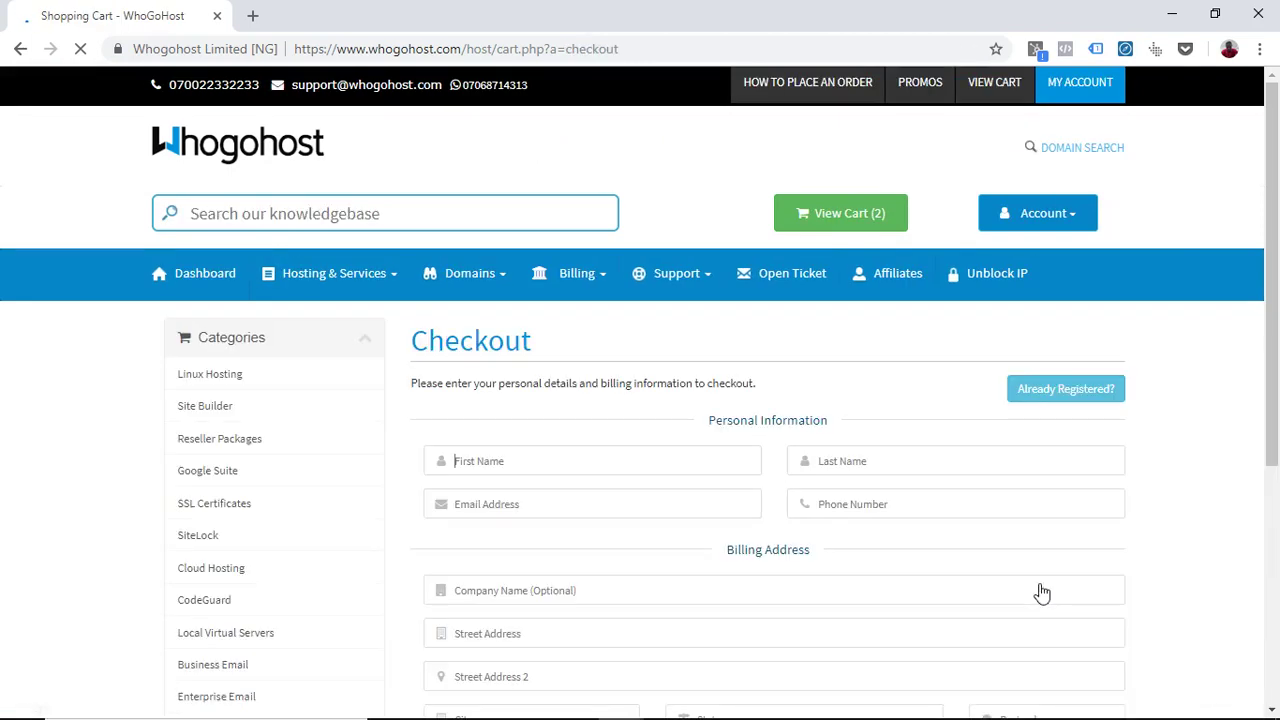
pyautogui.click(1022, 538)
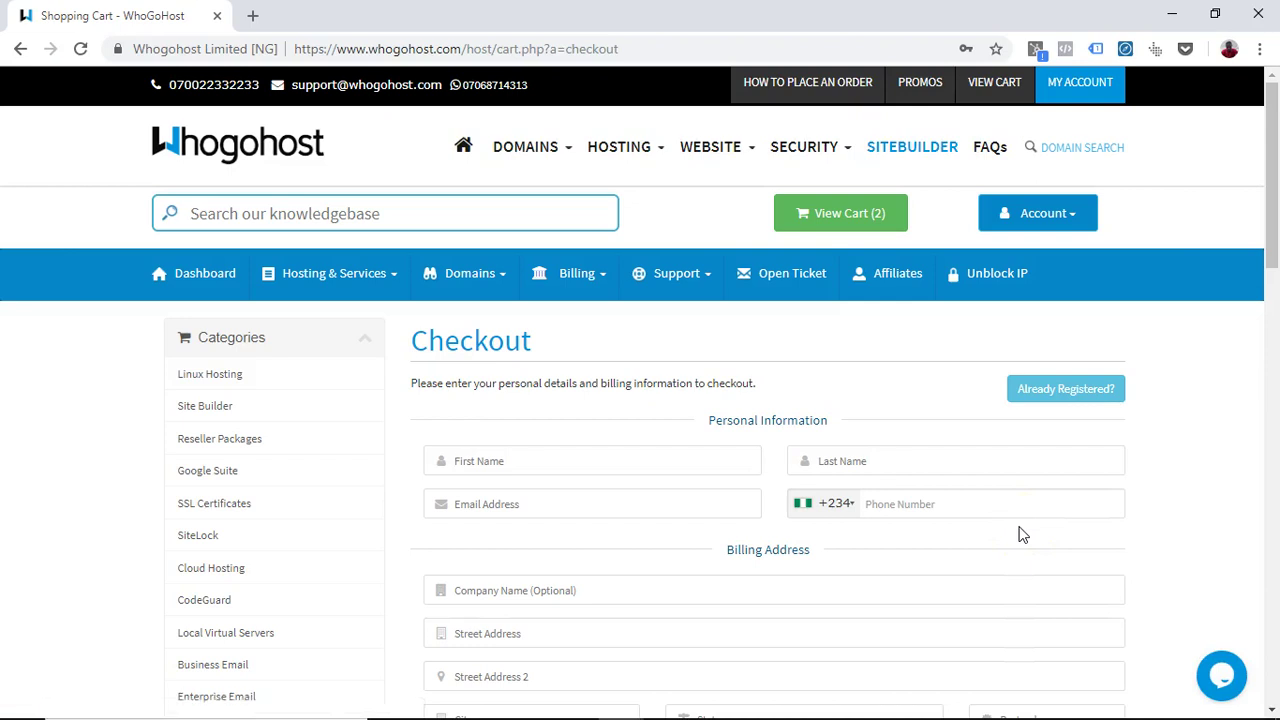
pyautogui.click(1051, 498)
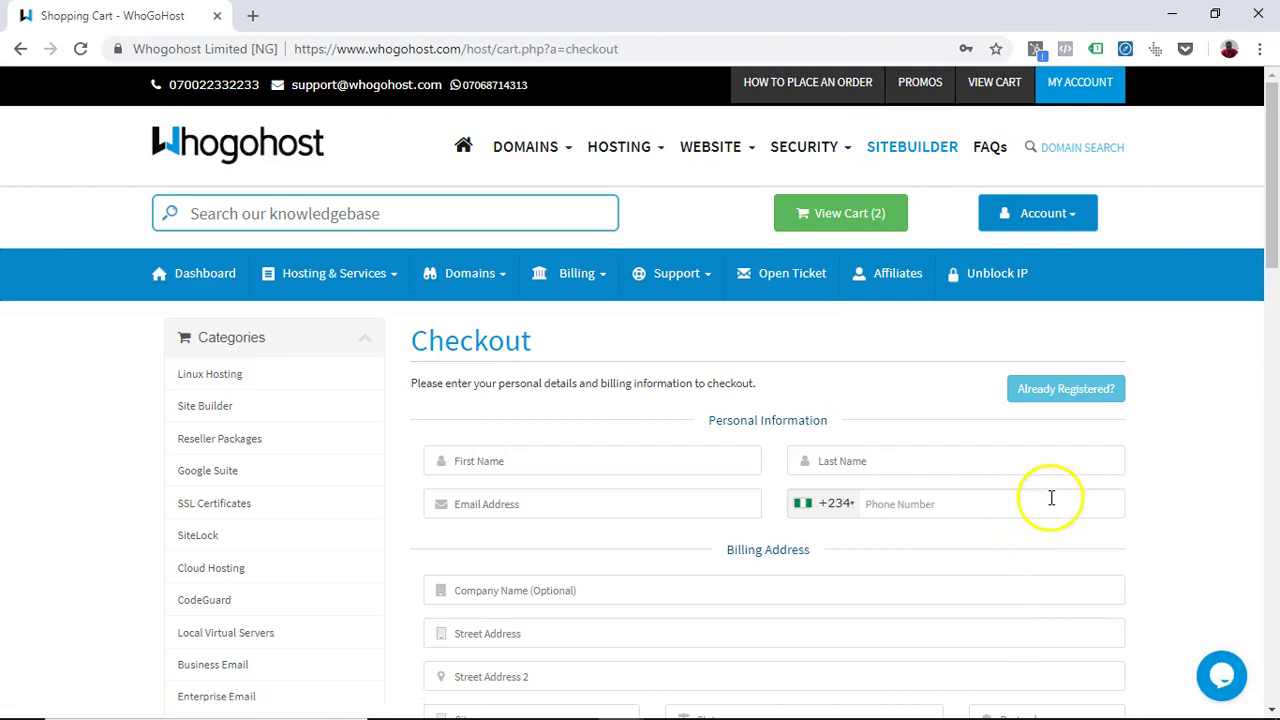
pyautogui.scroll(-5, 1049, 499)
pyautogui.scroll(4, 1048, 499)
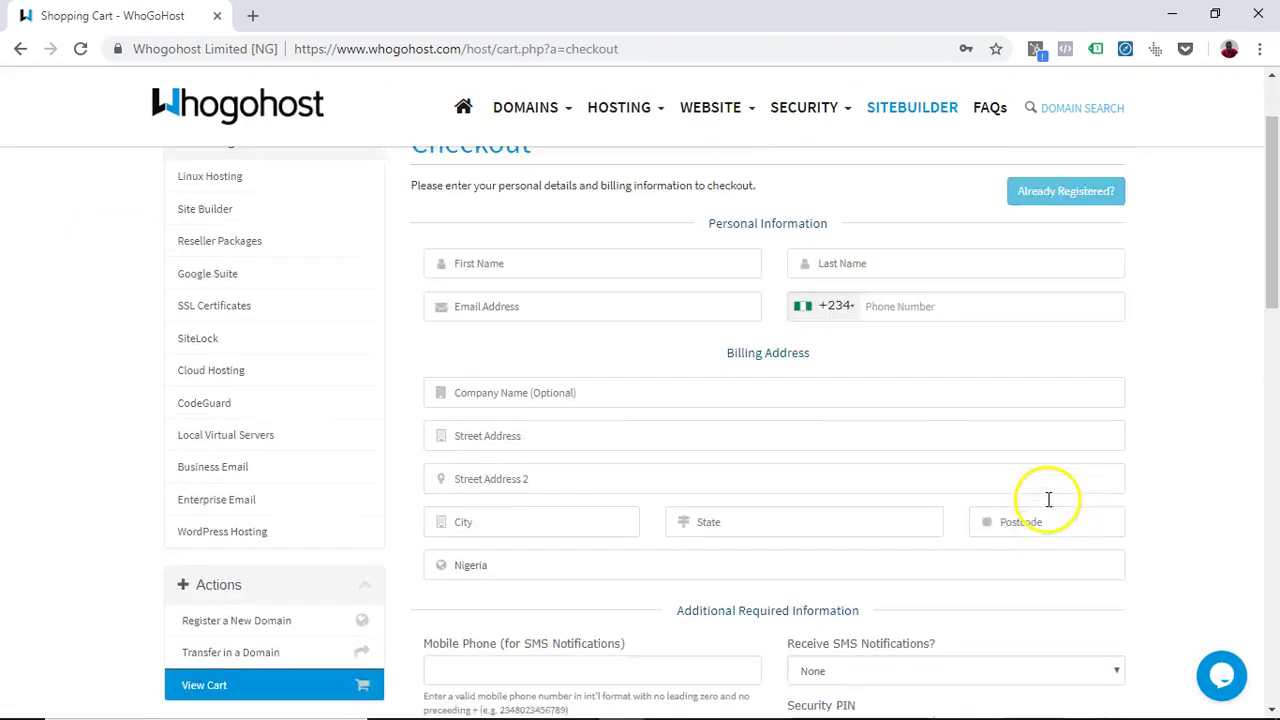
pyautogui.scroll(2, 1049, 499)
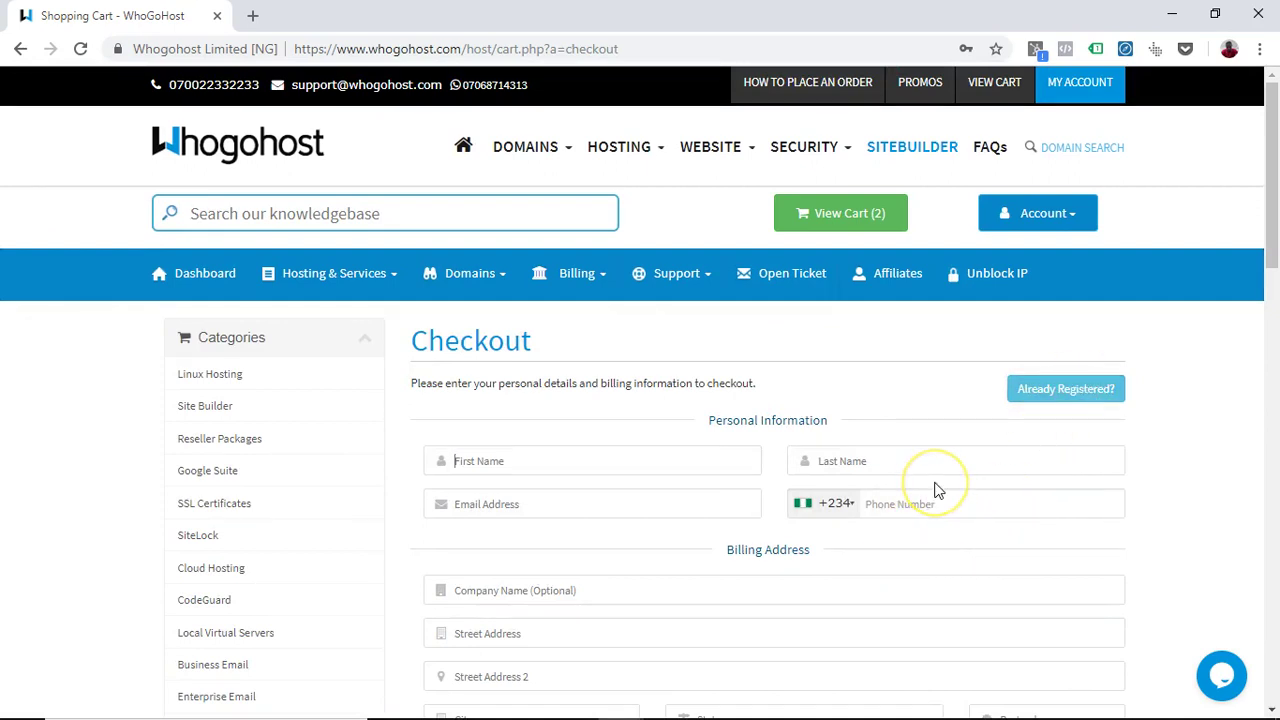
pyautogui.scroll(-2, 934, 494)
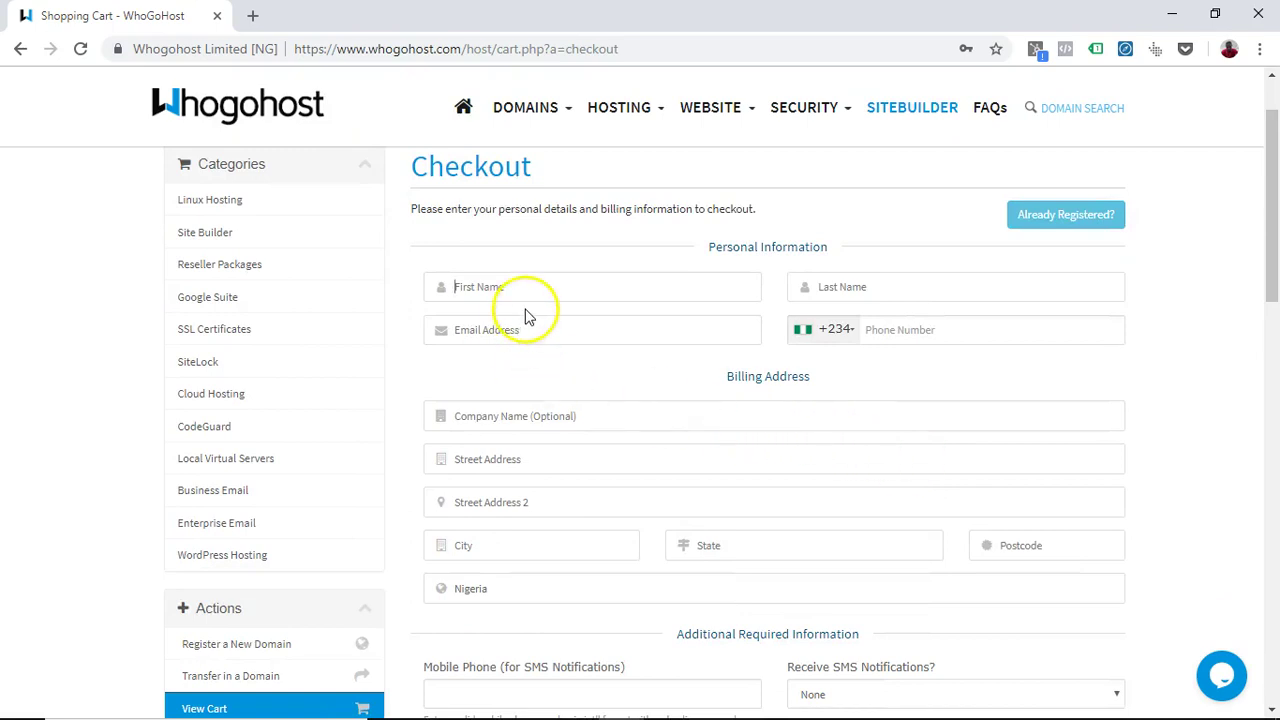
pyautogui.click(472, 297)
pyautogui.click(829, 286)
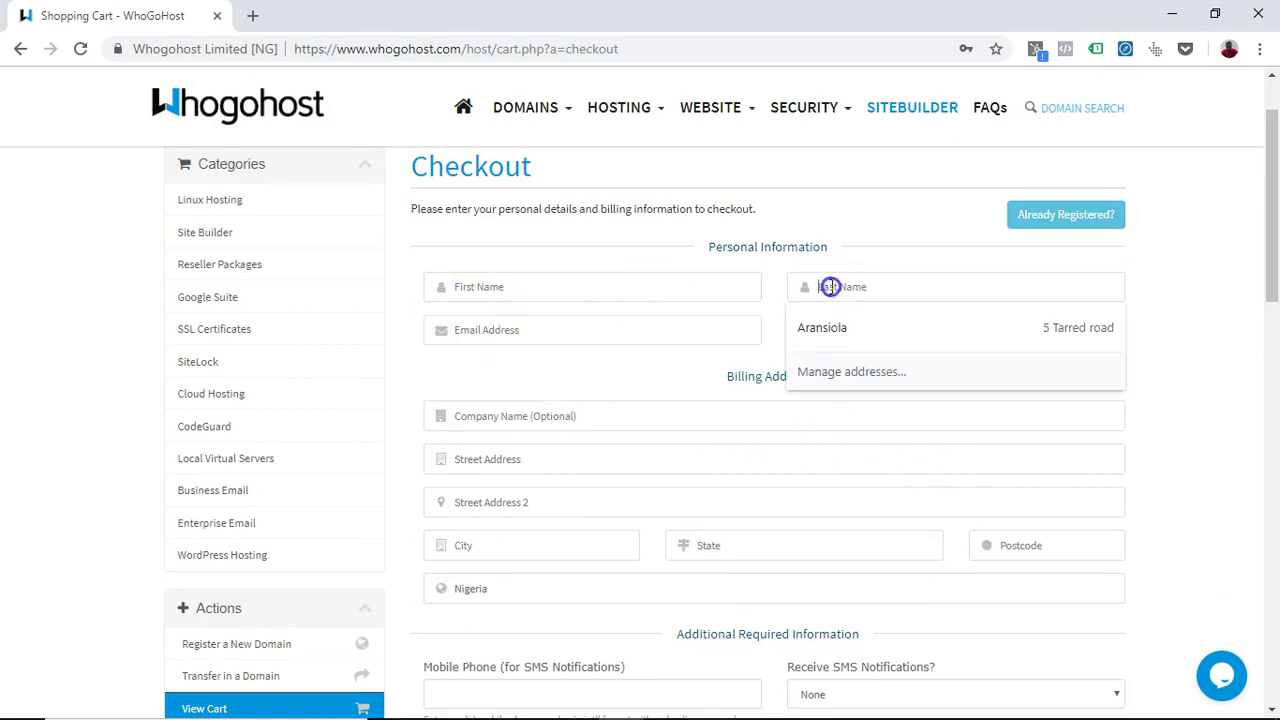
pyautogui.click(577, 381)
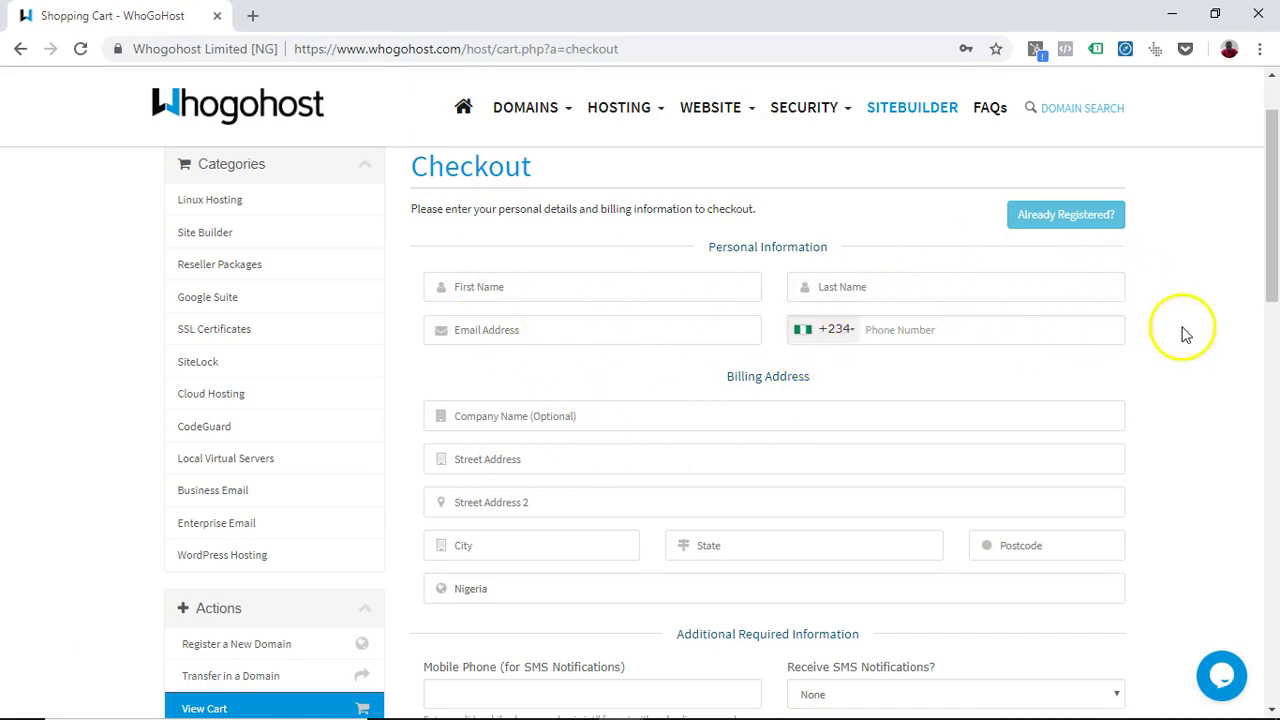
pyautogui.scroll(-2, 1180, 330)
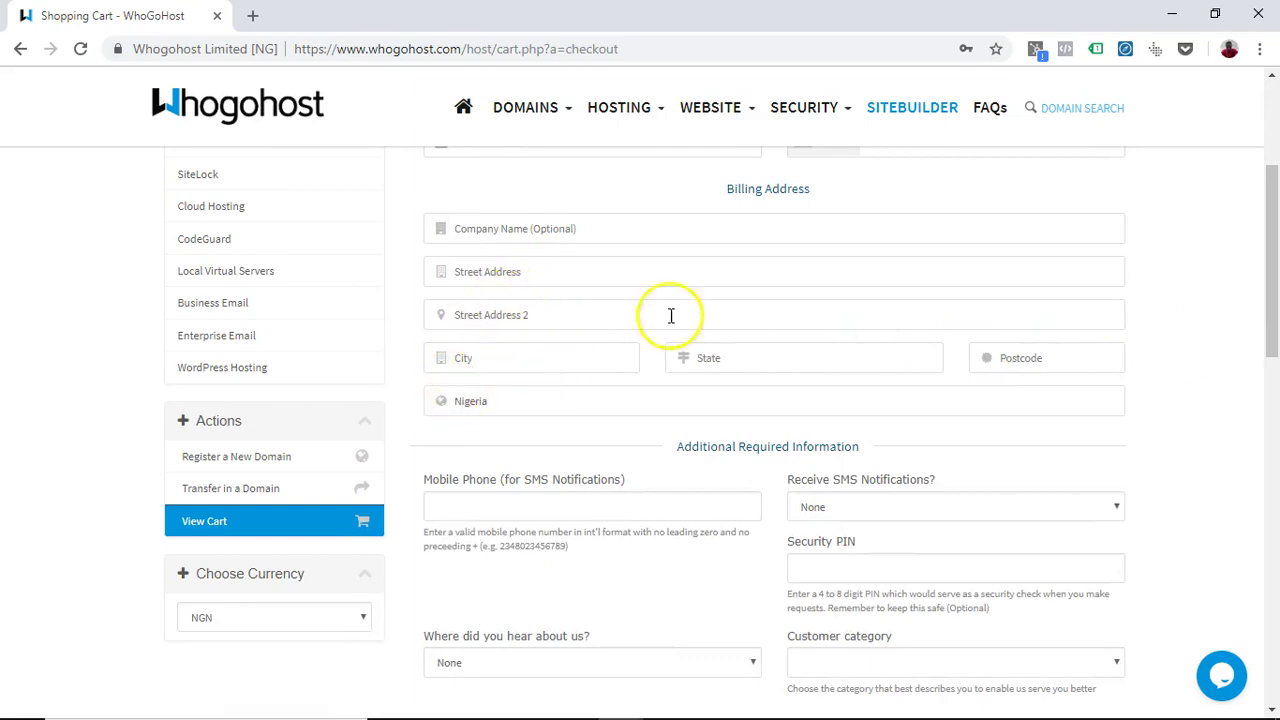
pyautogui.scroll(-2, 1147, 350)
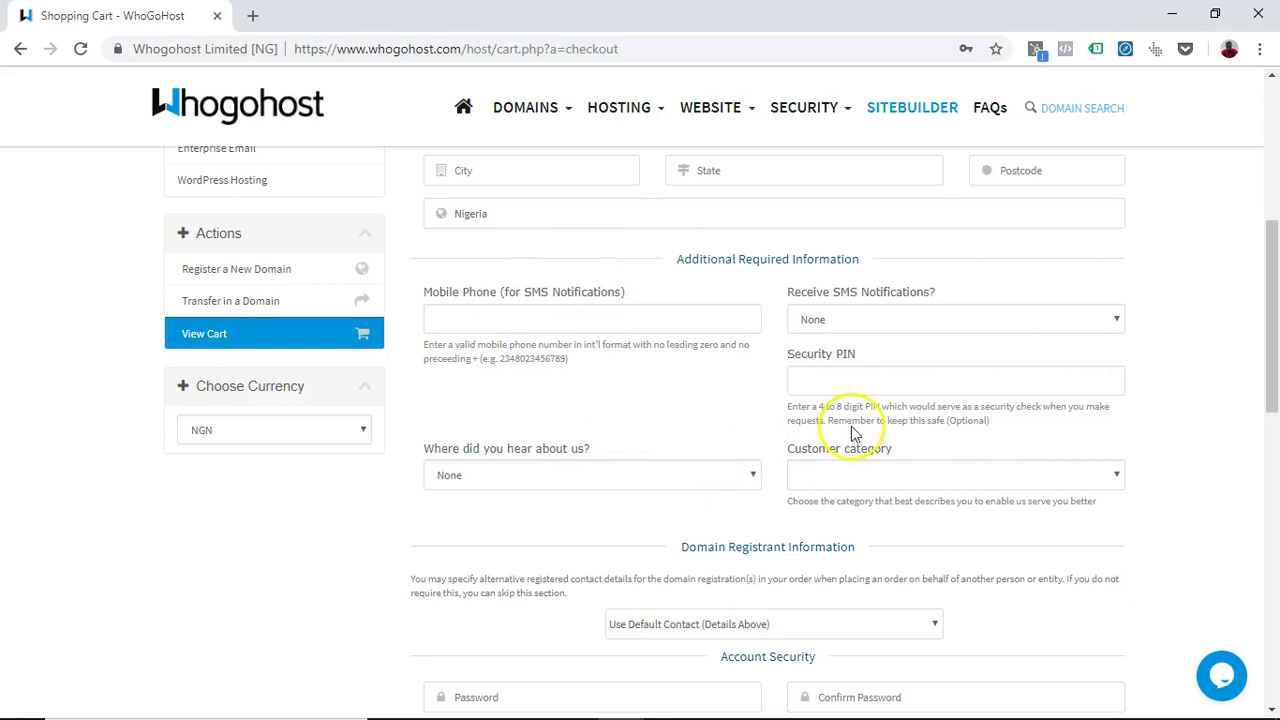
pyautogui.scroll(-2, 1033, 432)
pyautogui.scroll(-2, 1033, 432)
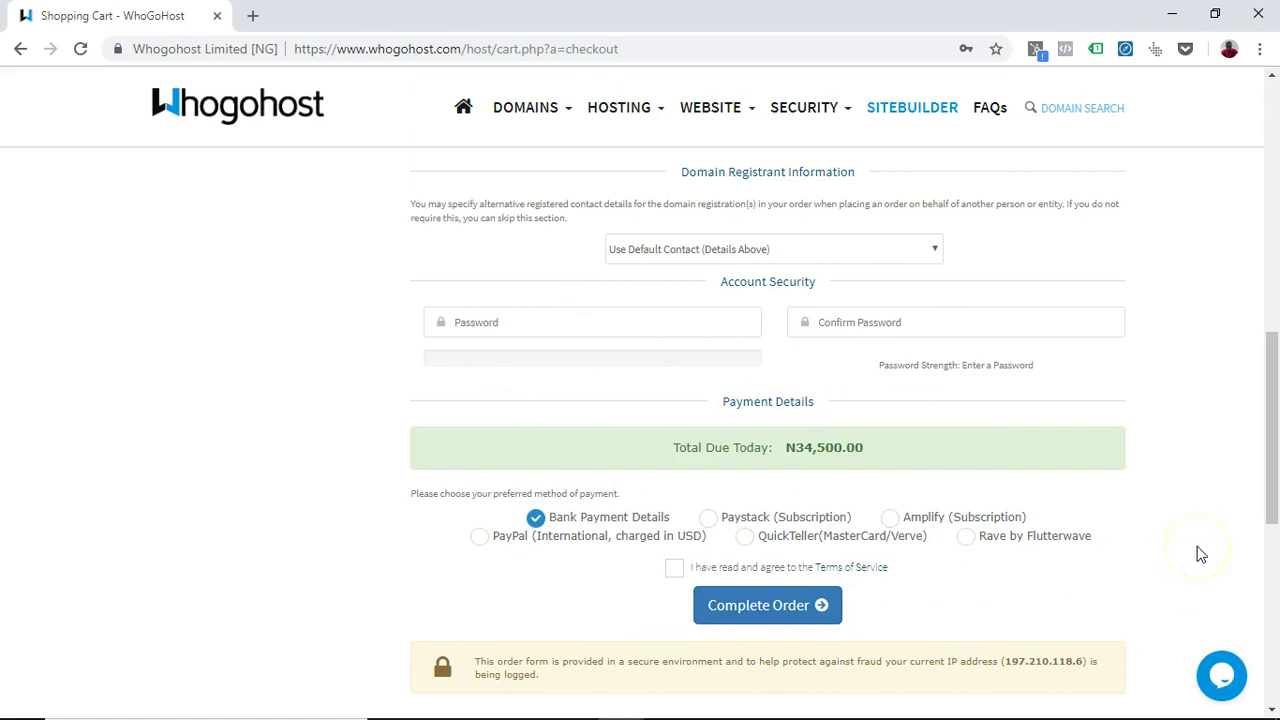
pyautogui.scroll(8, 1201, 554)
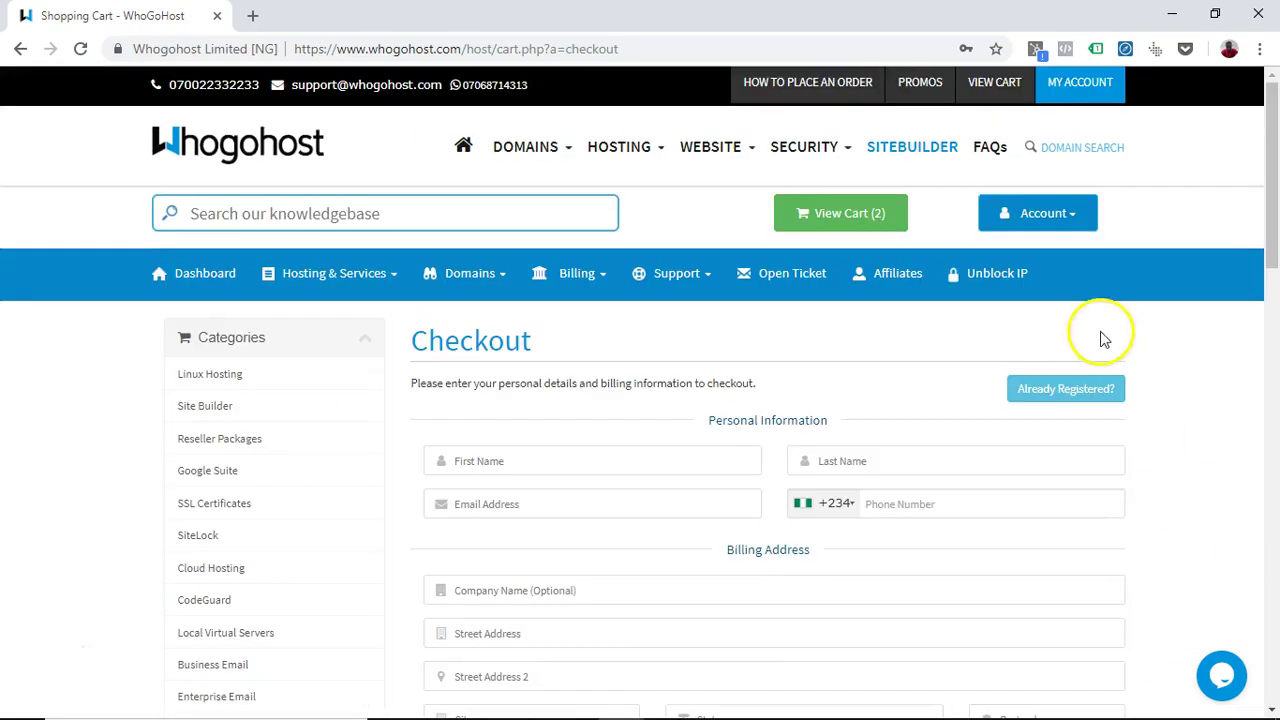
# Switch to Existing Customer Login and fill in the saved account e-mail and password
pyautogui.click(1050, 401)
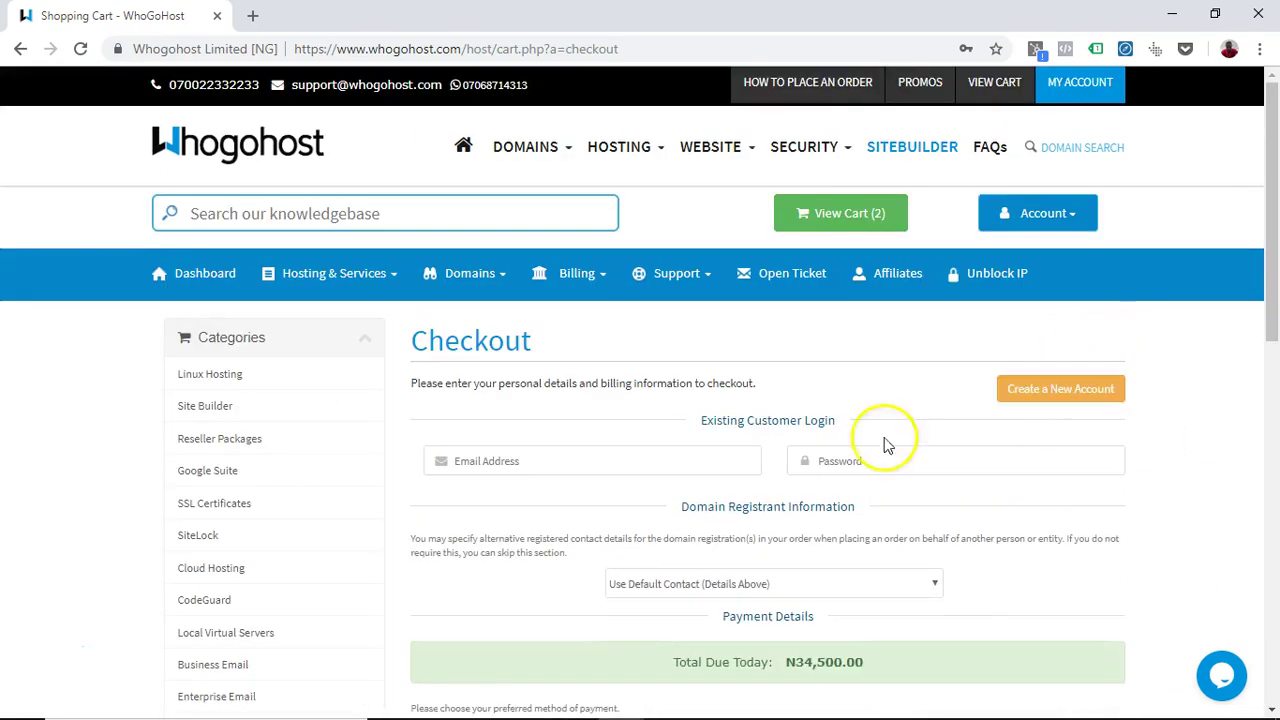
pyautogui.click(657, 460)
pyautogui.click(588, 502)
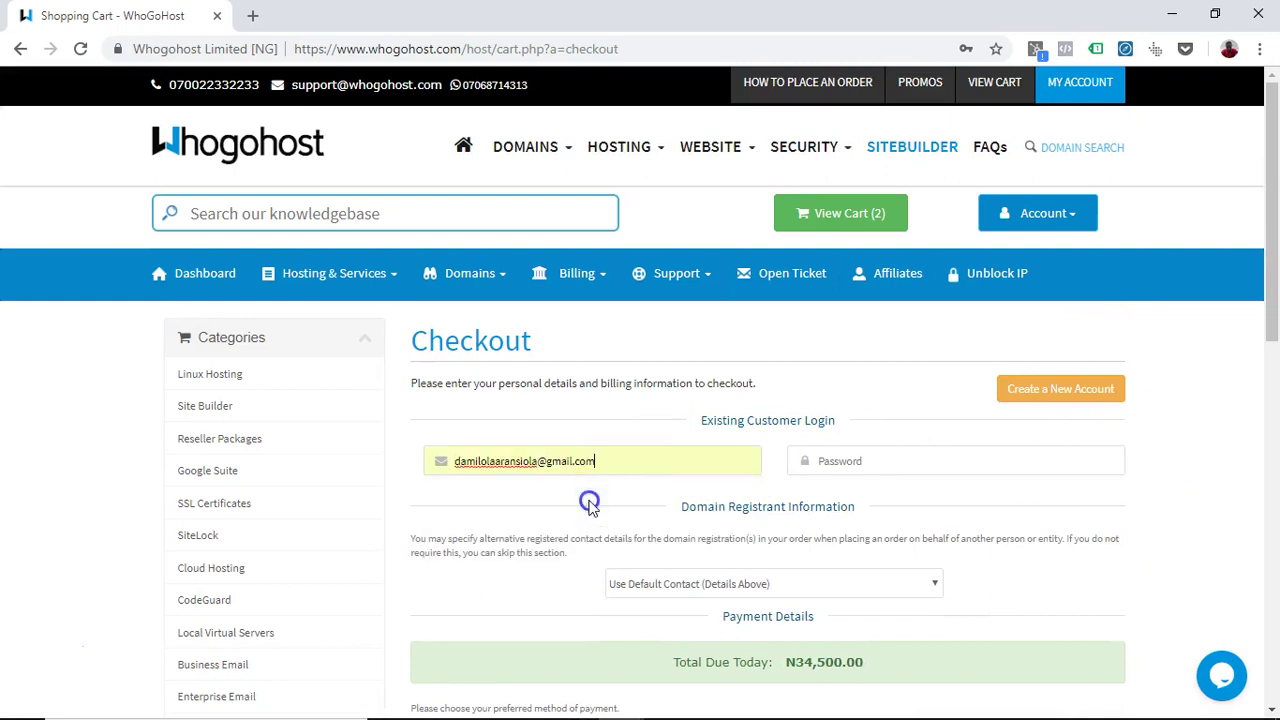
pyautogui.click(951, 460)
pyautogui.click(918, 388)
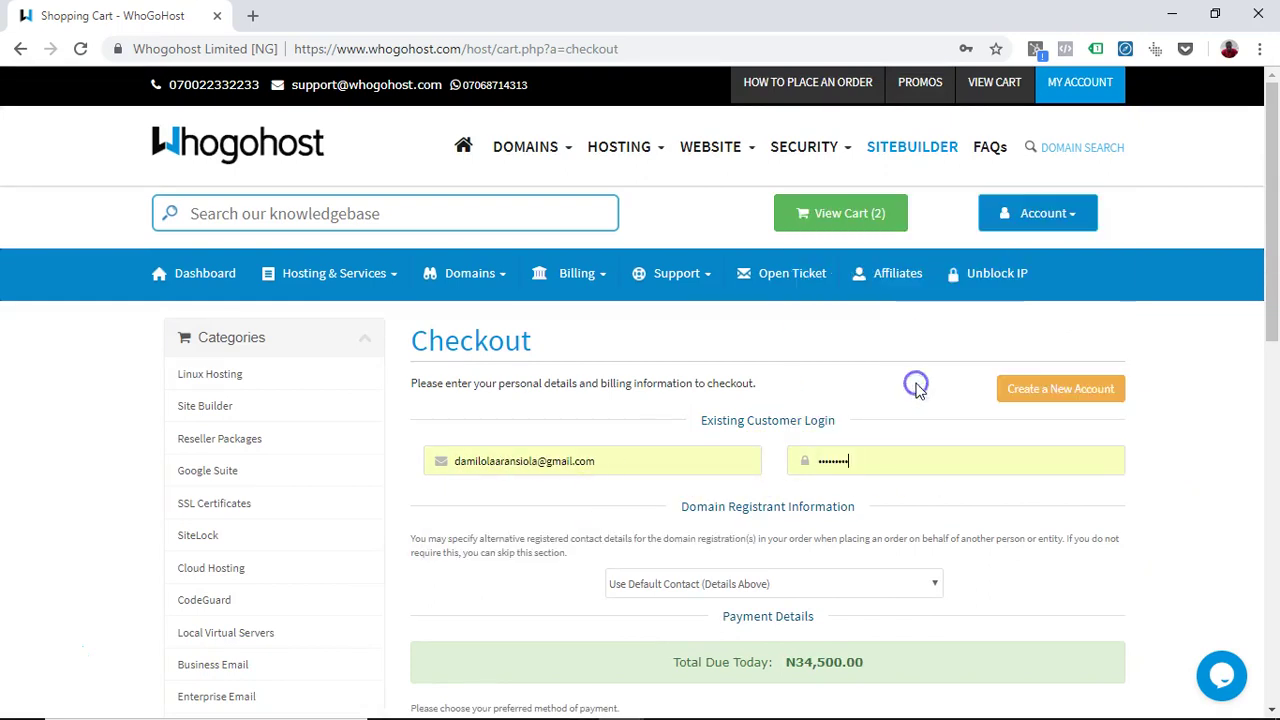
pyautogui.scroll(-3, 1152, 440)
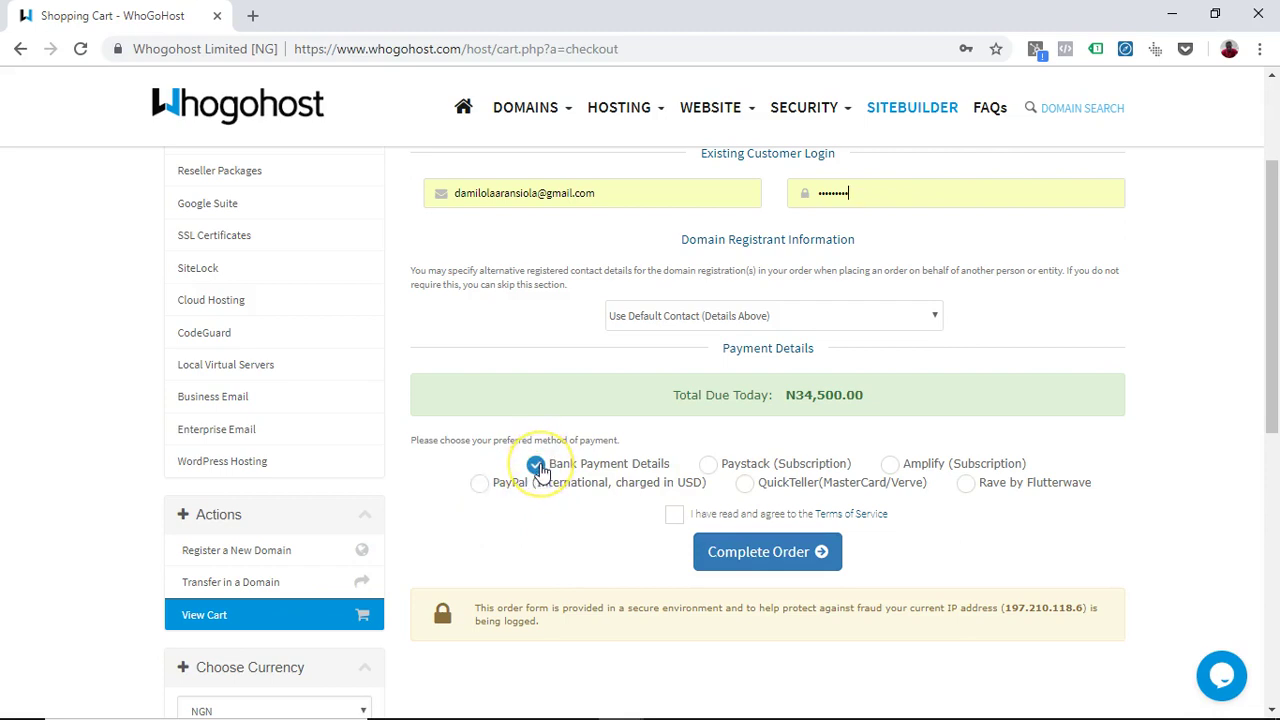
# Agree to the Terms of Service and complete the order, producing unpaid Invoice #464255
pyautogui.click(674, 514)
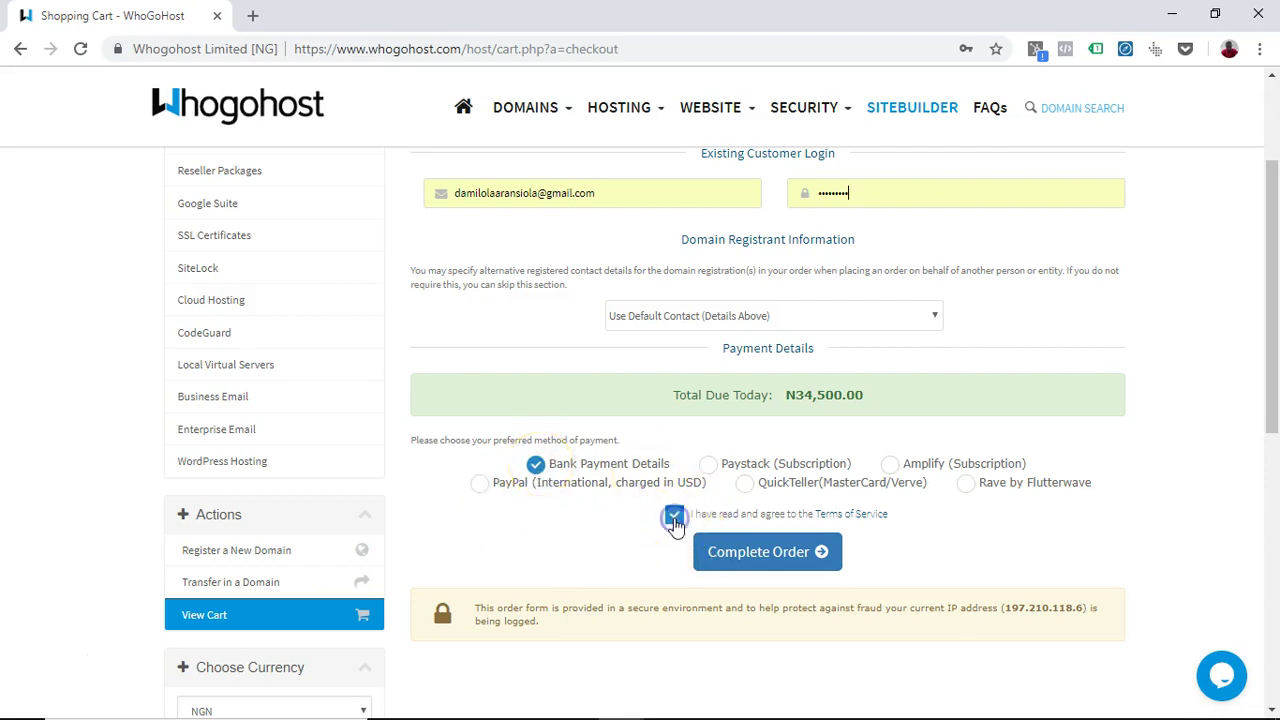
pyautogui.click(758, 566)
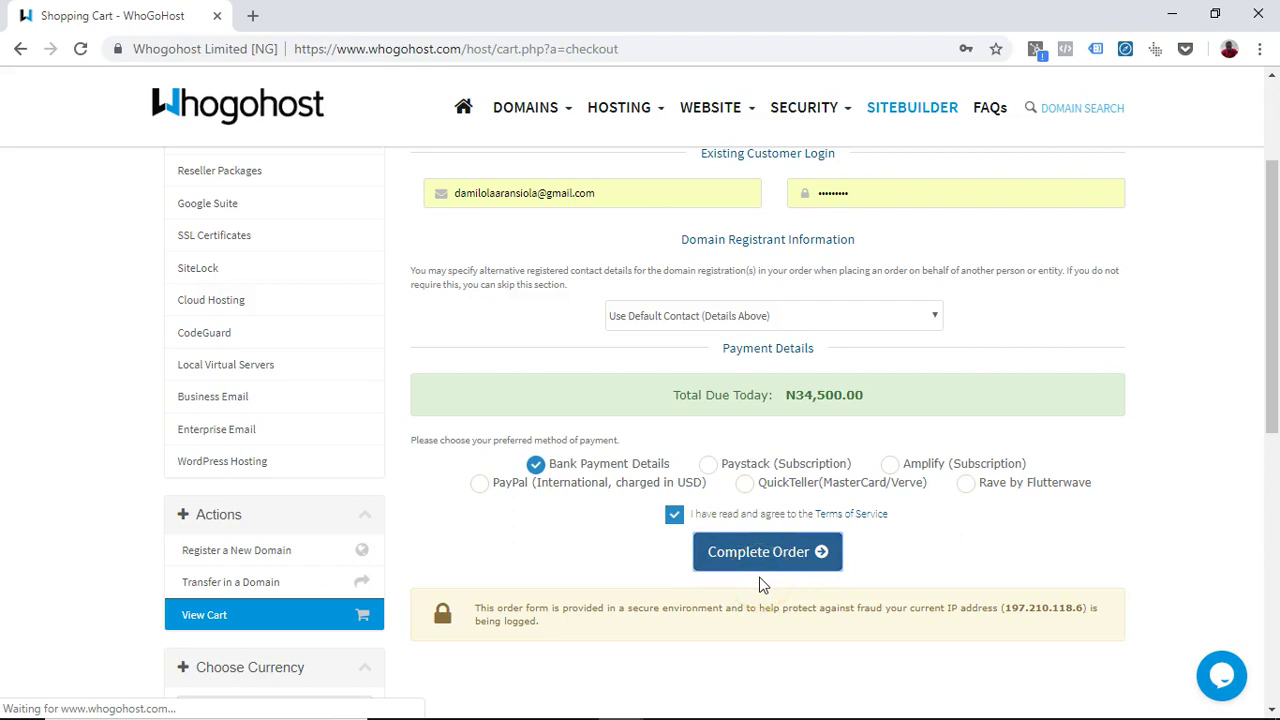
pyautogui.click(822, 543)
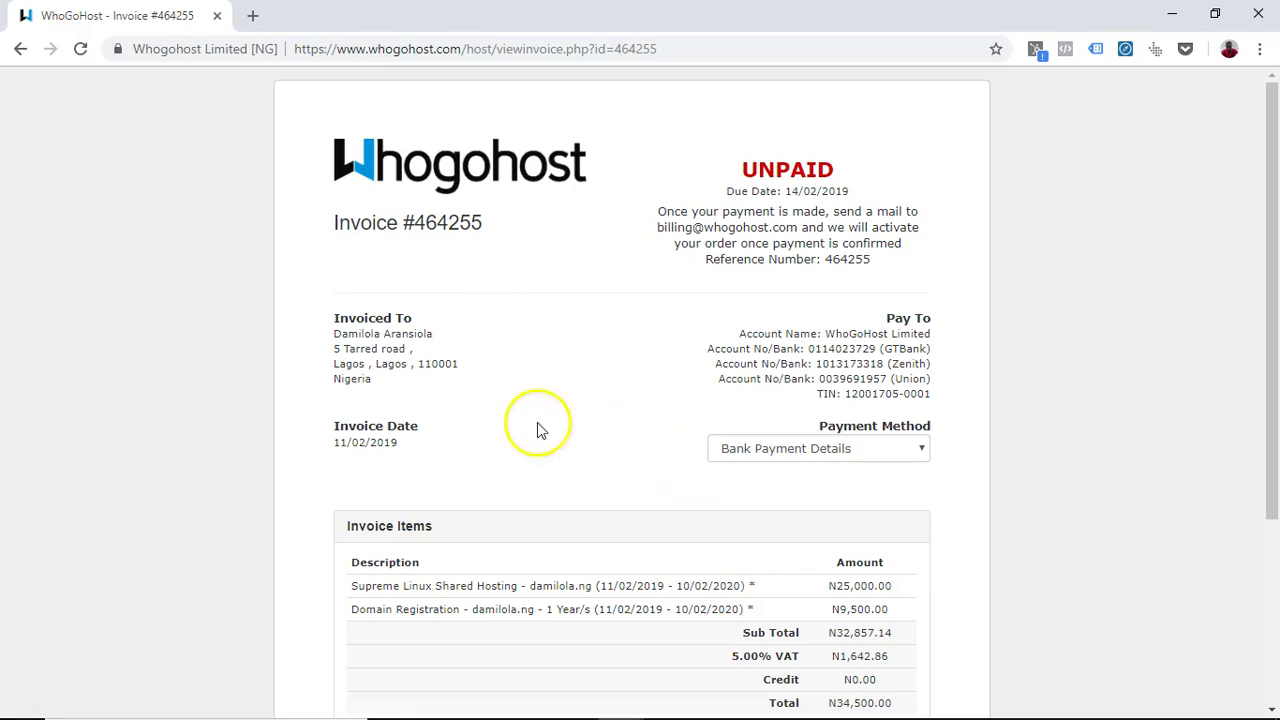
pyautogui.moveTo(333, 225); pyautogui.dragTo(507, 230)
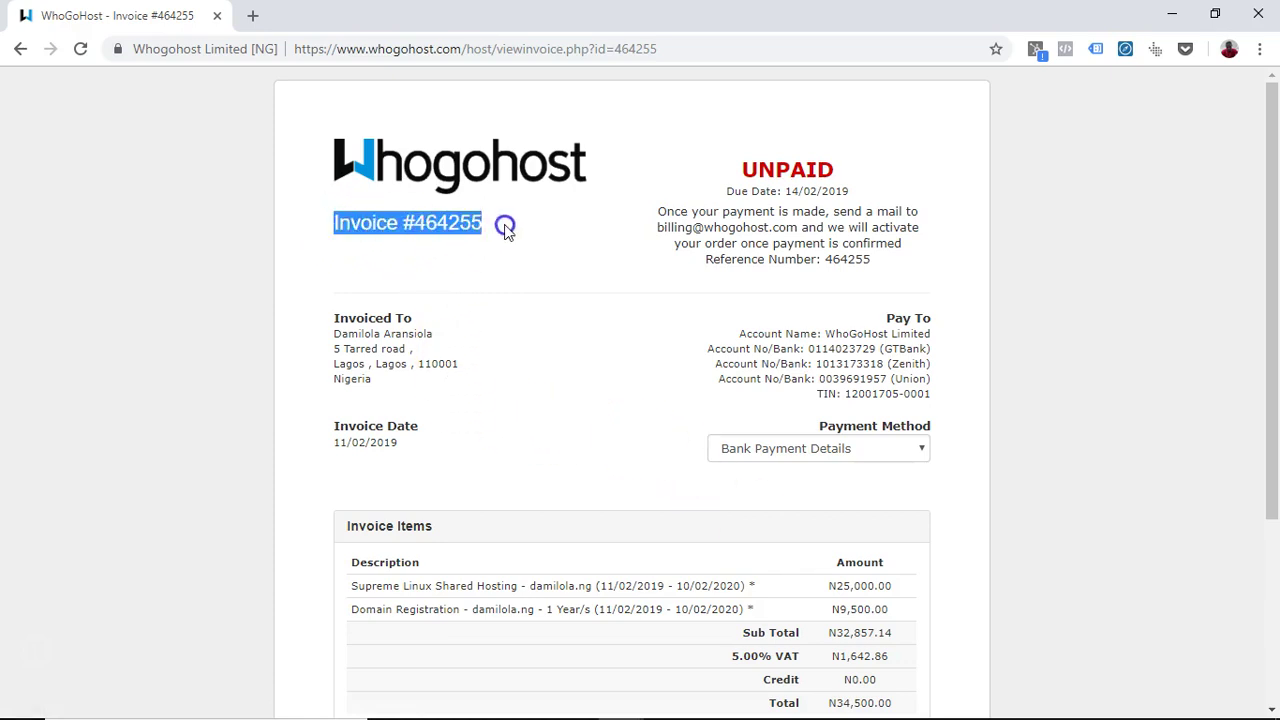
pyautogui.click(577, 386)
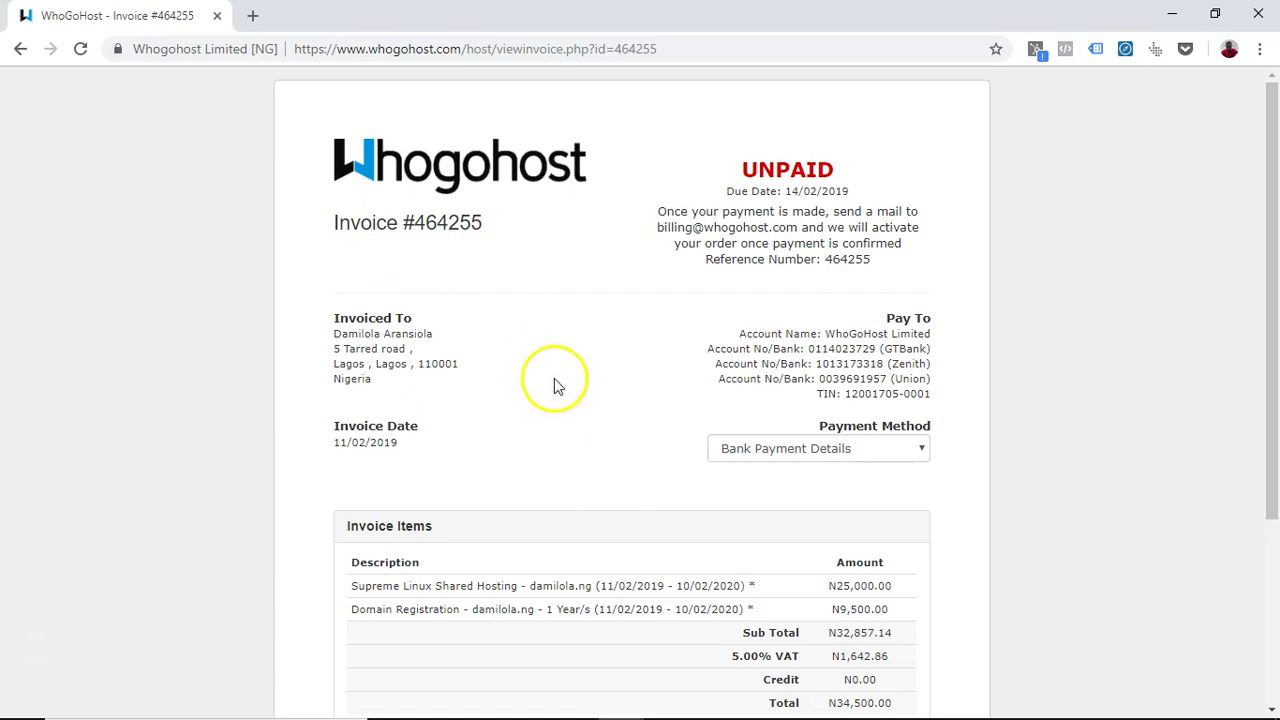
pyautogui.scroll(-3, 555, 382)
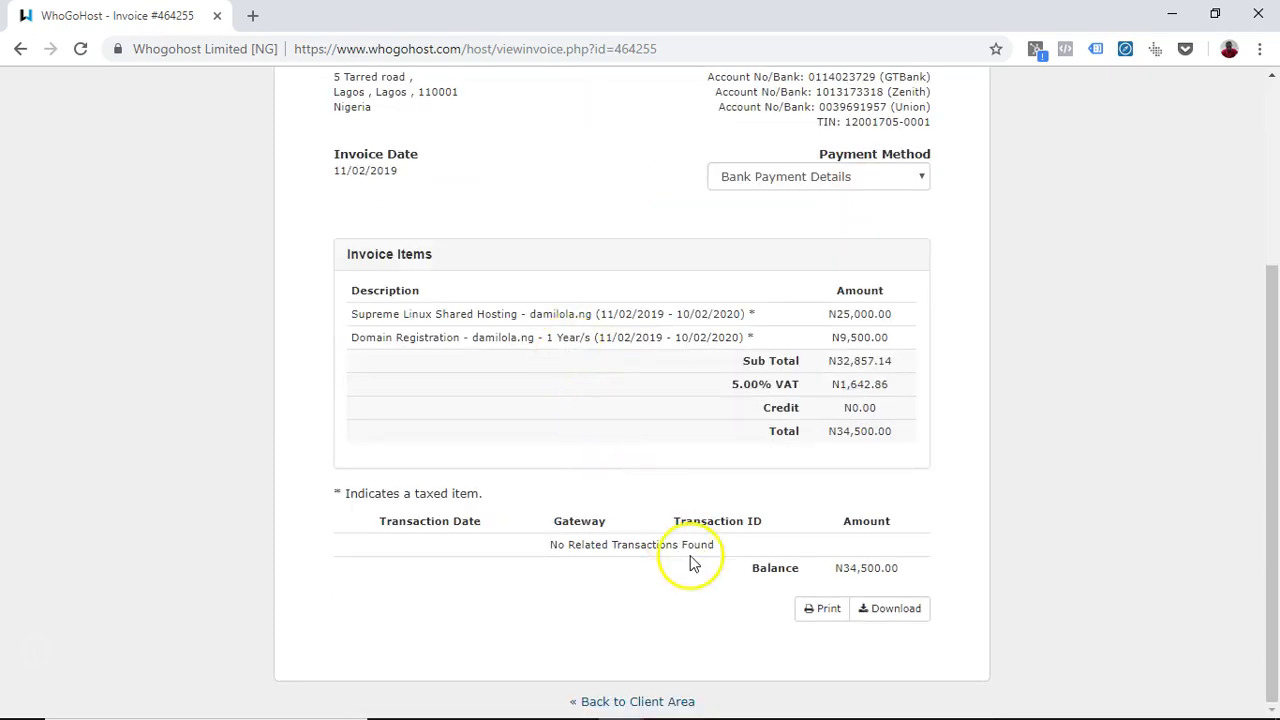
pyautogui.scroll(3, 688, 558)
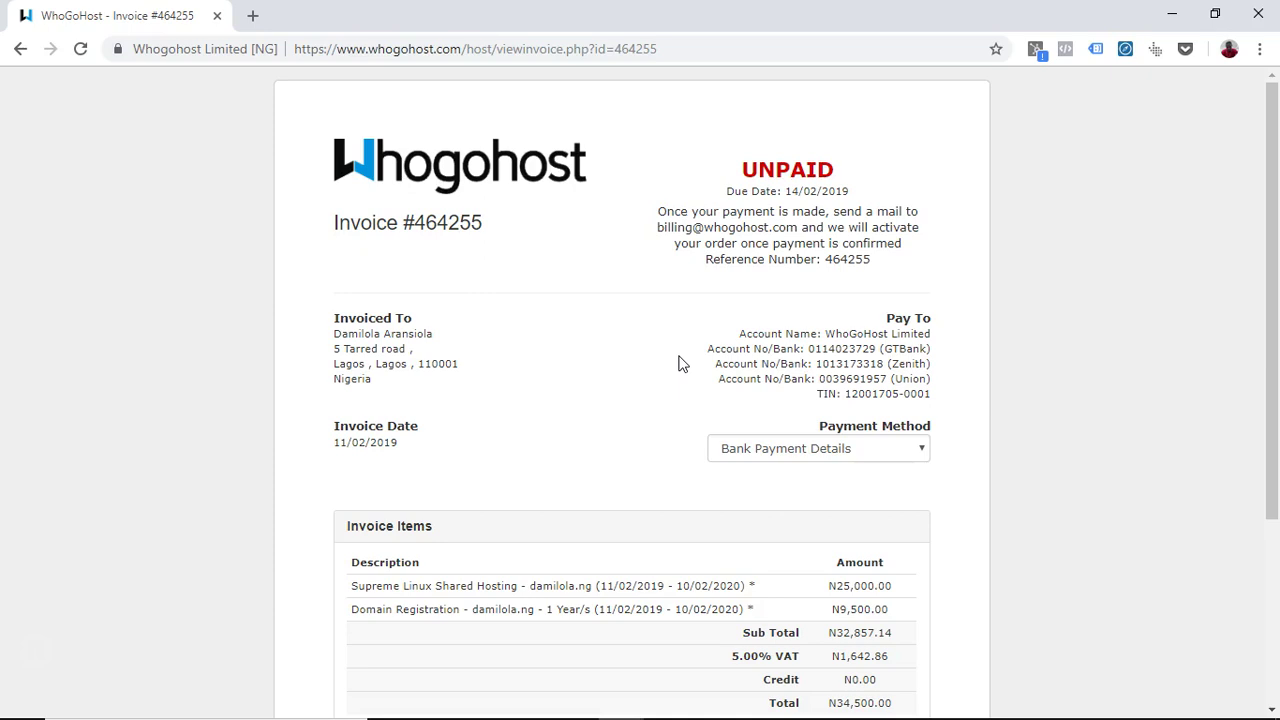
pyautogui.scroll(-3, 688, 362)
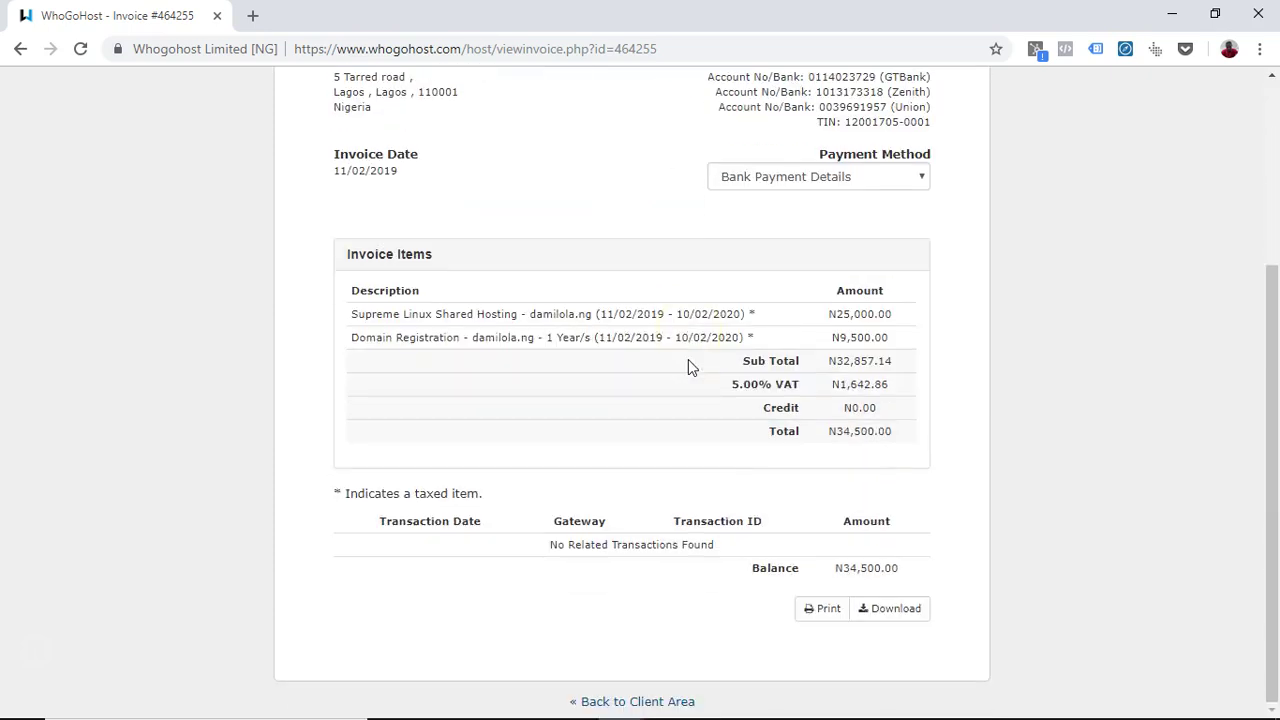
pyautogui.scroll(3, 688, 359)
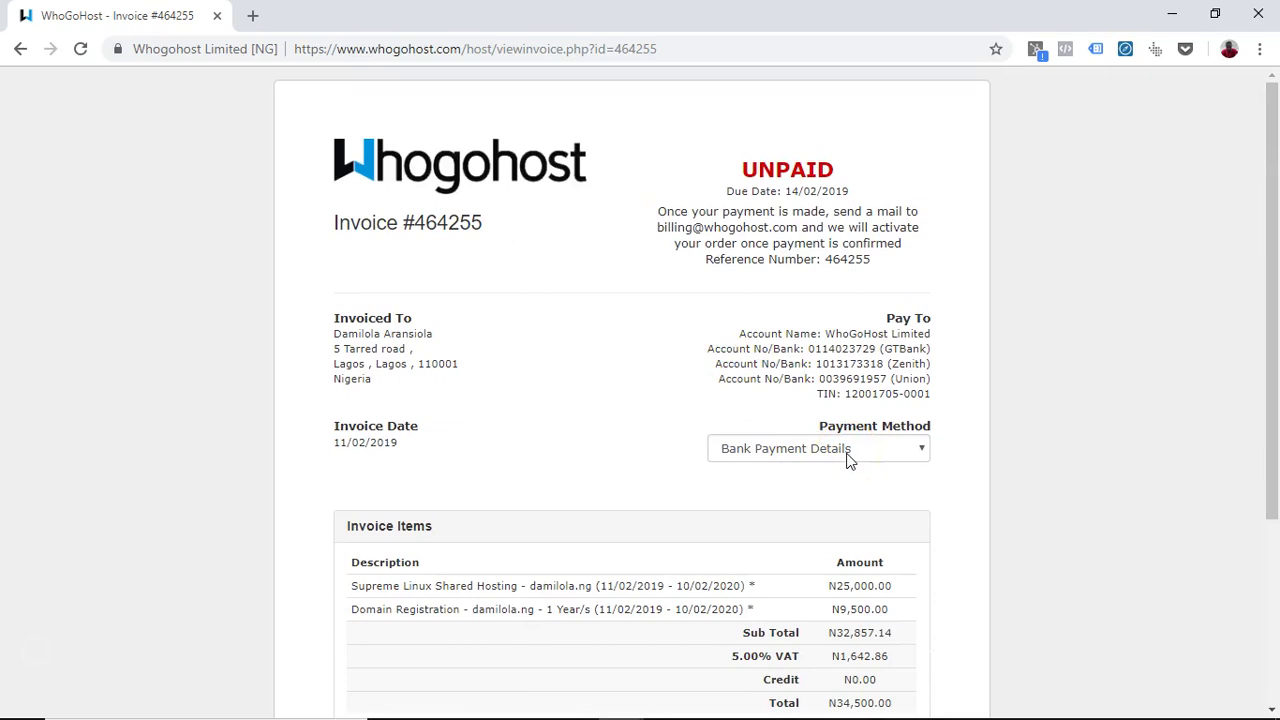
# Set the invoice's payment method to Paystack (Subscription)
pyautogui.click(848, 452)
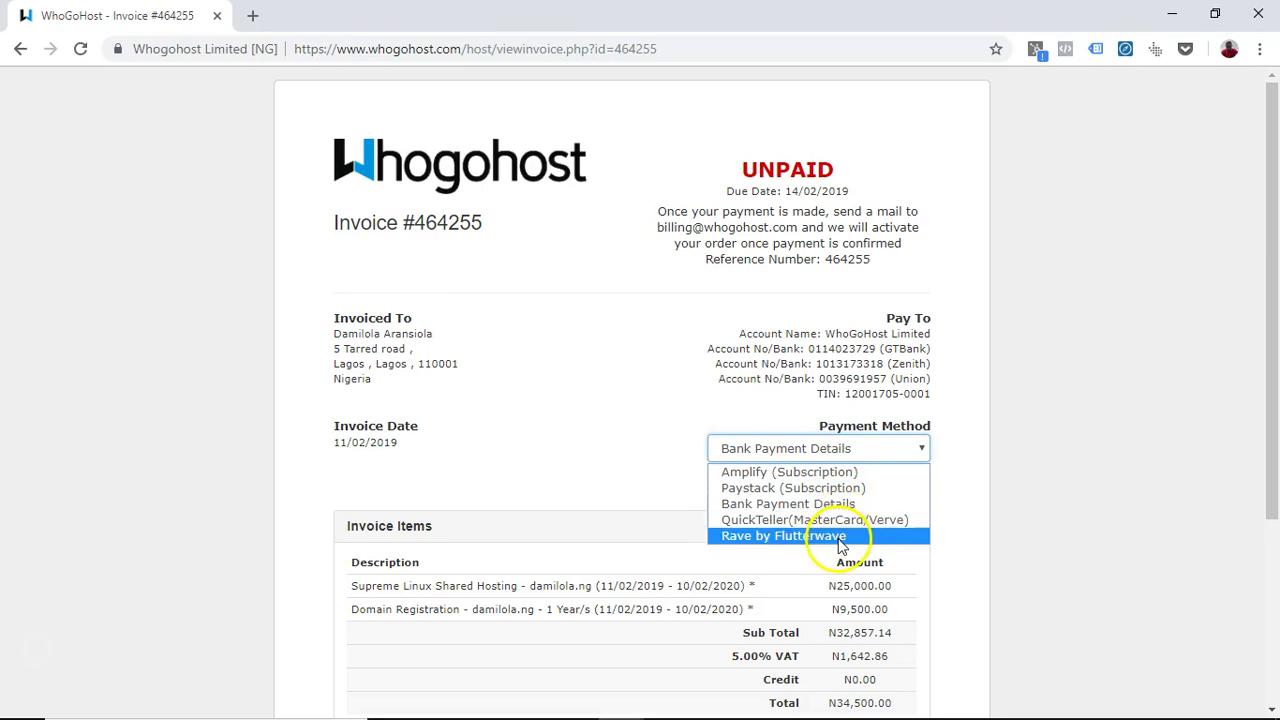
pyautogui.click(828, 488)
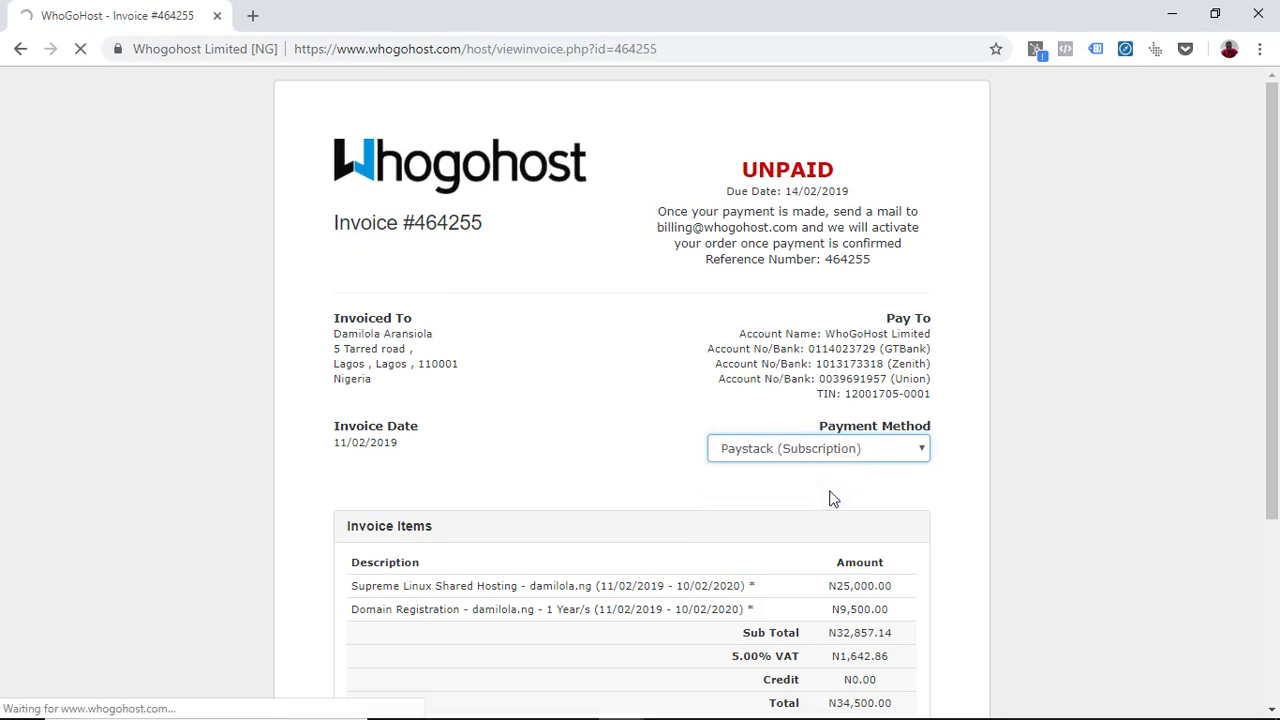
pyautogui.click(751, 482)
pyautogui.click(755, 258)
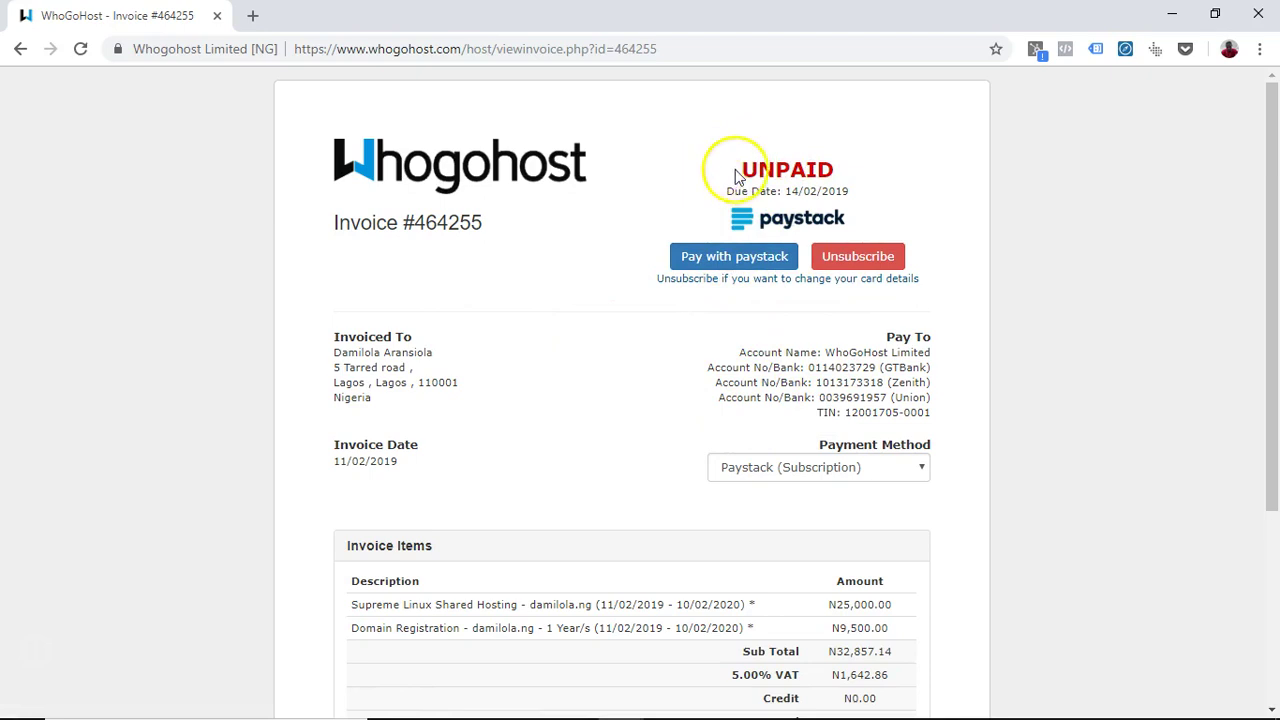
# Highlight the invoice's UNPAID status and review its N34,500.00 balance
pyautogui.moveTo(740, 172); pyautogui.dragTo(863, 170)
pyautogui.click(860, 172)
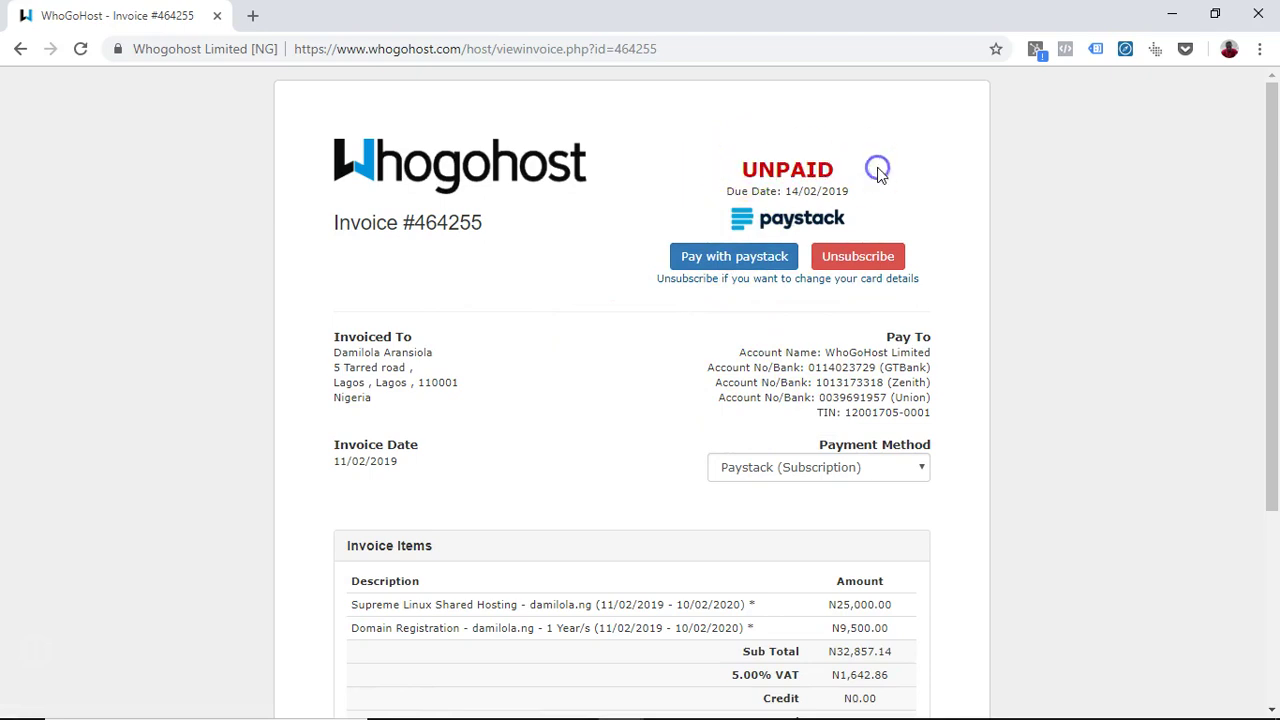
pyautogui.moveTo(838, 168); pyautogui.dragTo(716, 175)
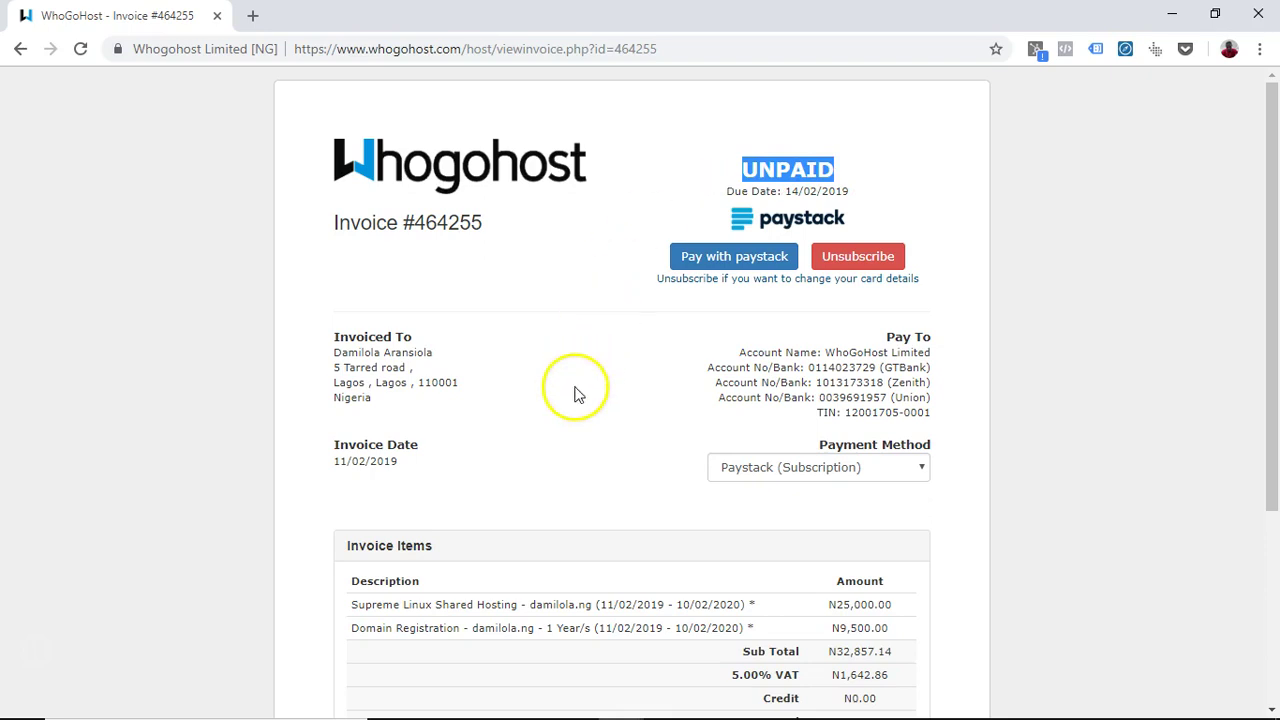
pyautogui.scroll(-2, 577, 391)
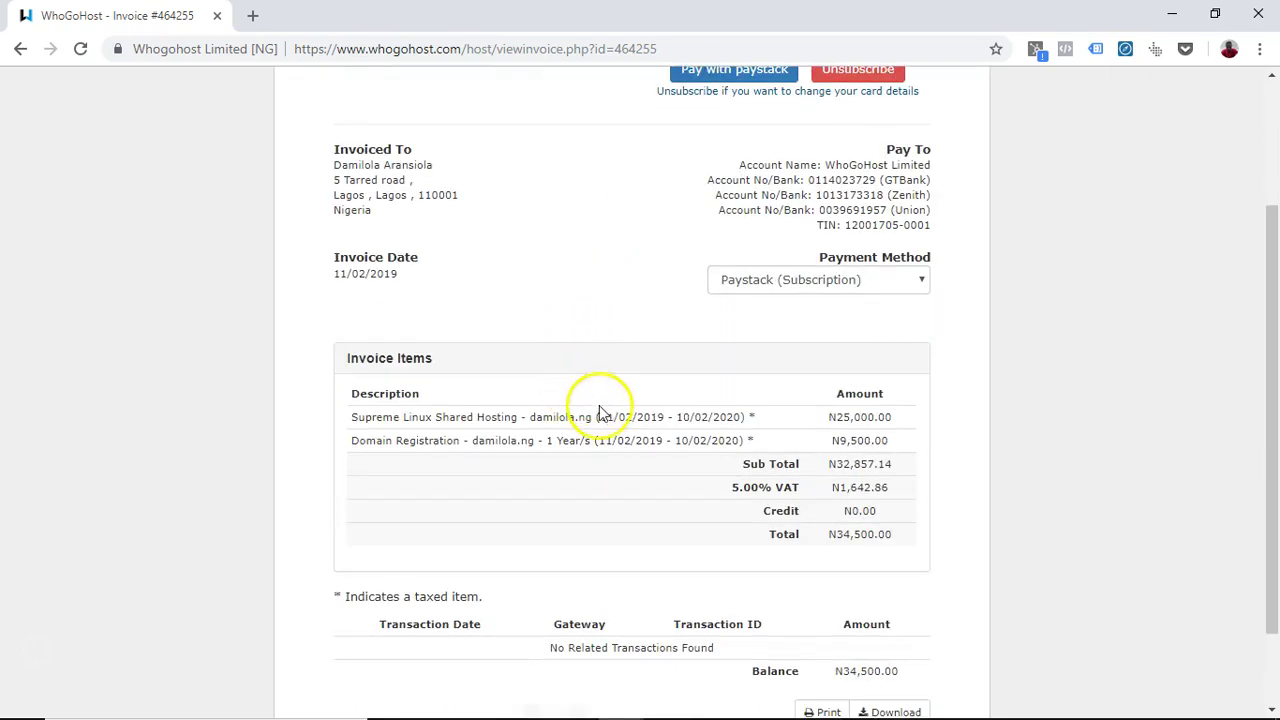
pyautogui.scroll(2, 603, 417)
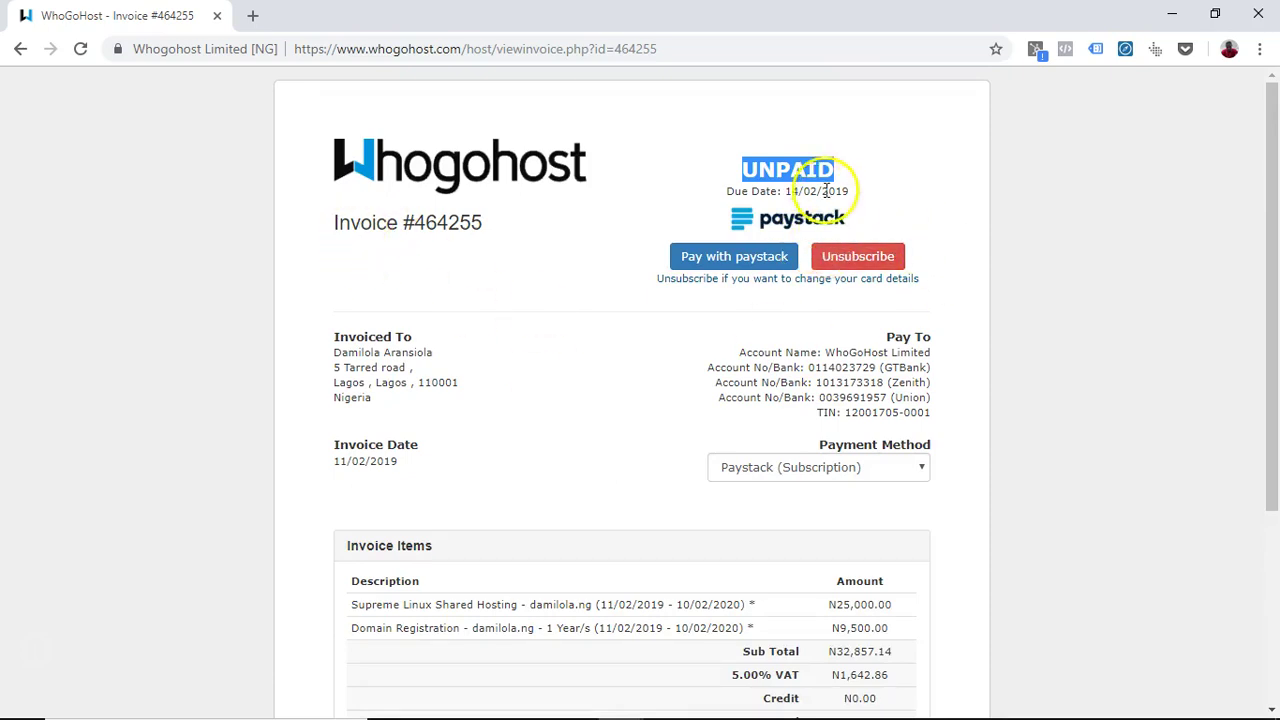
pyautogui.click(855, 176)
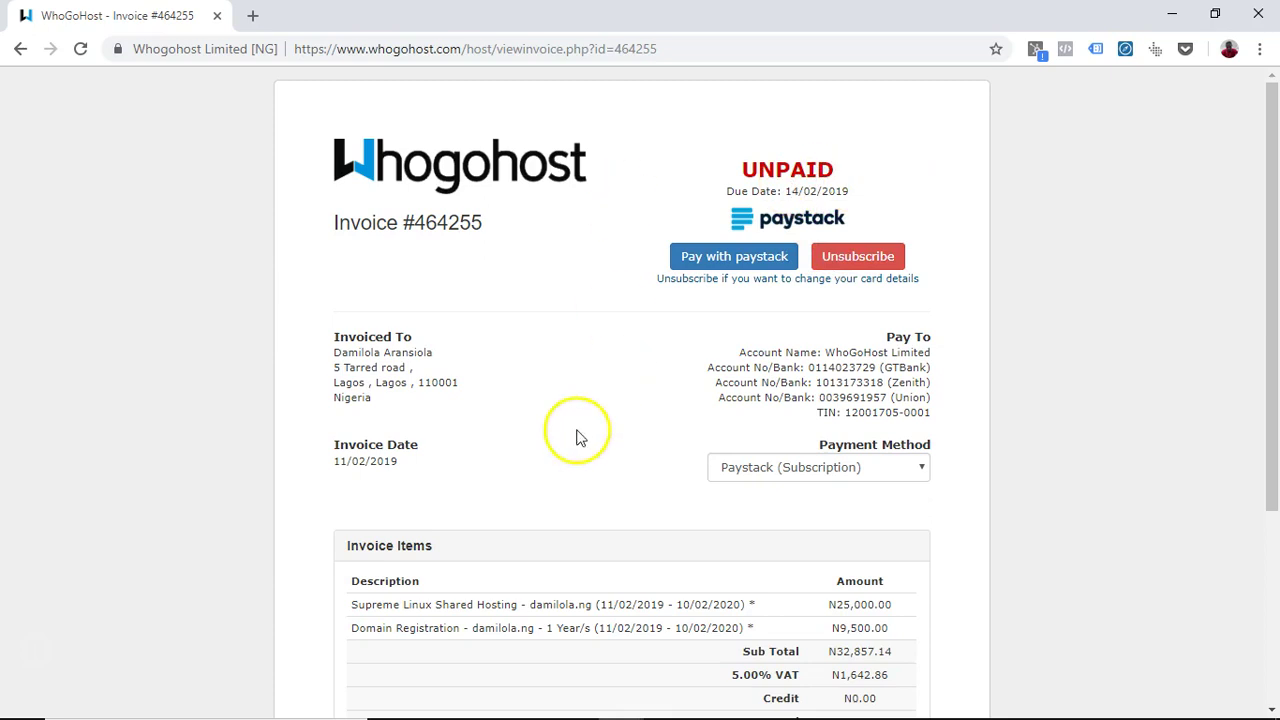
pyautogui.scroll(-2, 576, 437)
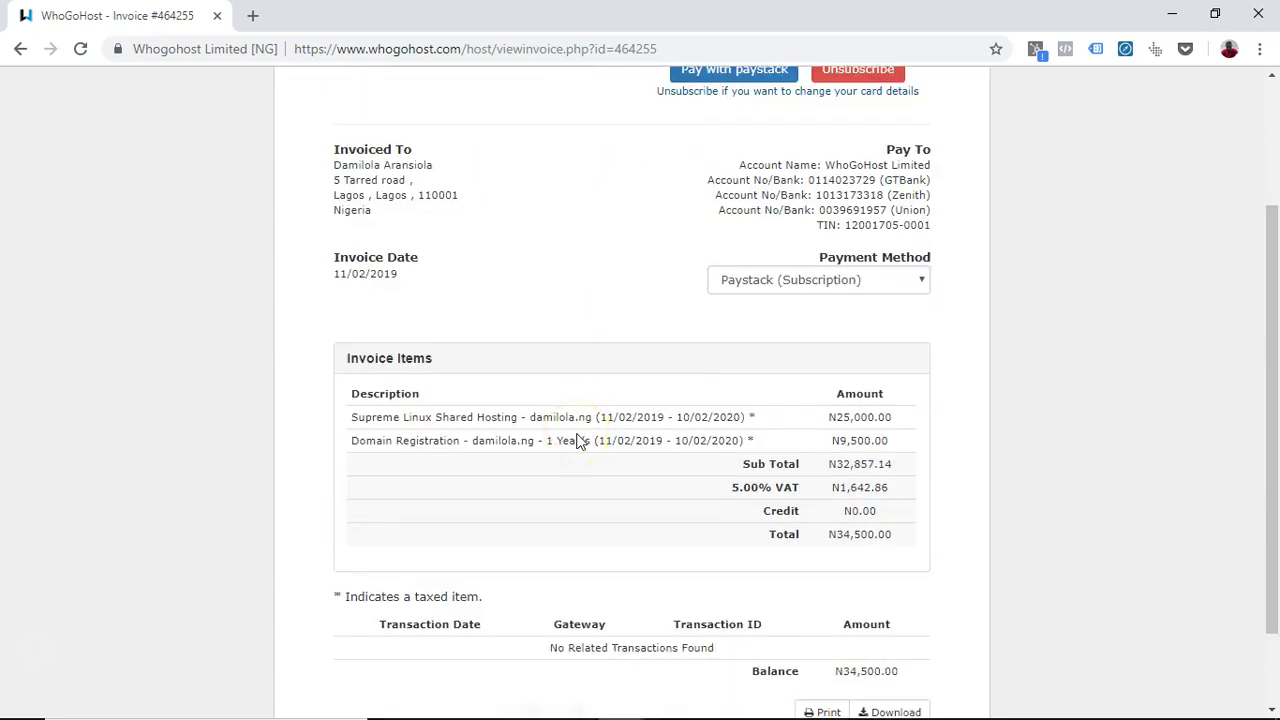